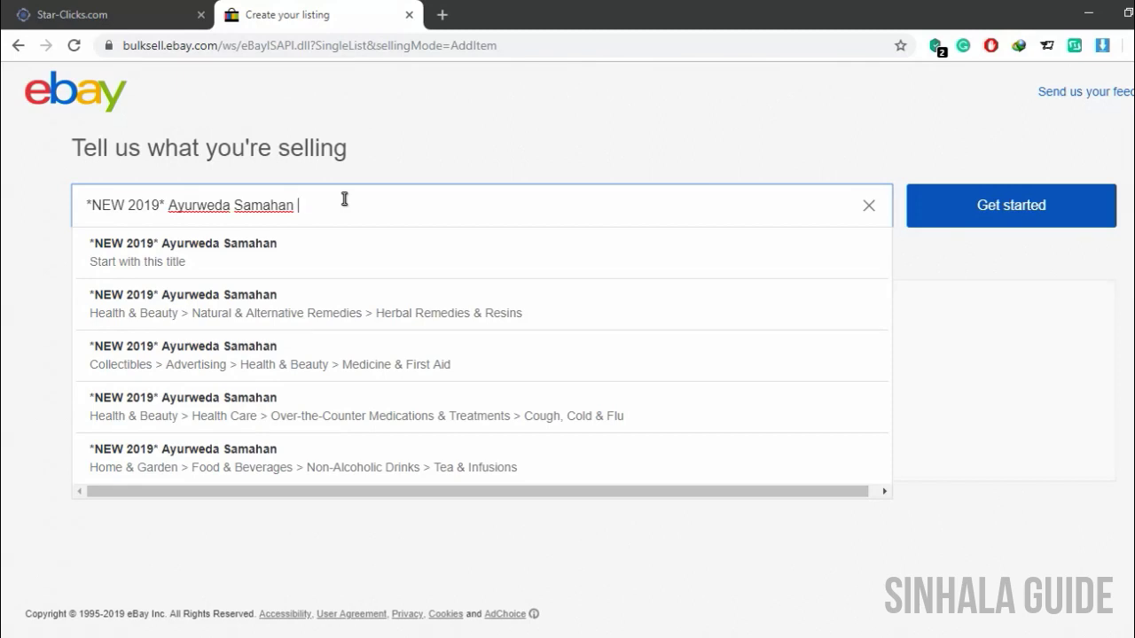
type("ealth ")
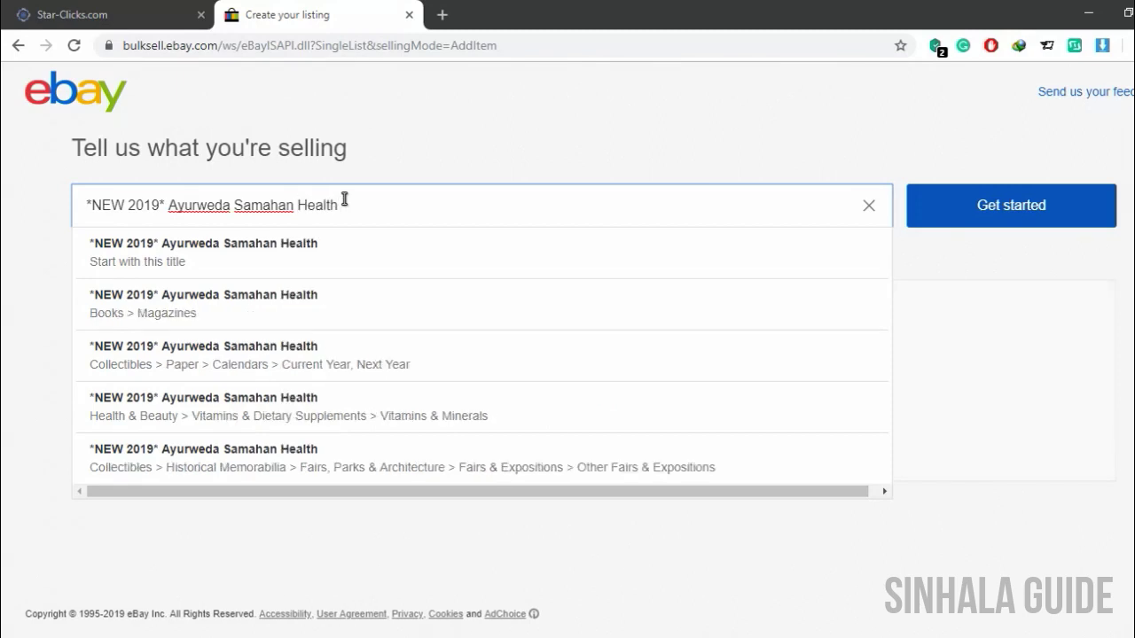
type("Care Drink")
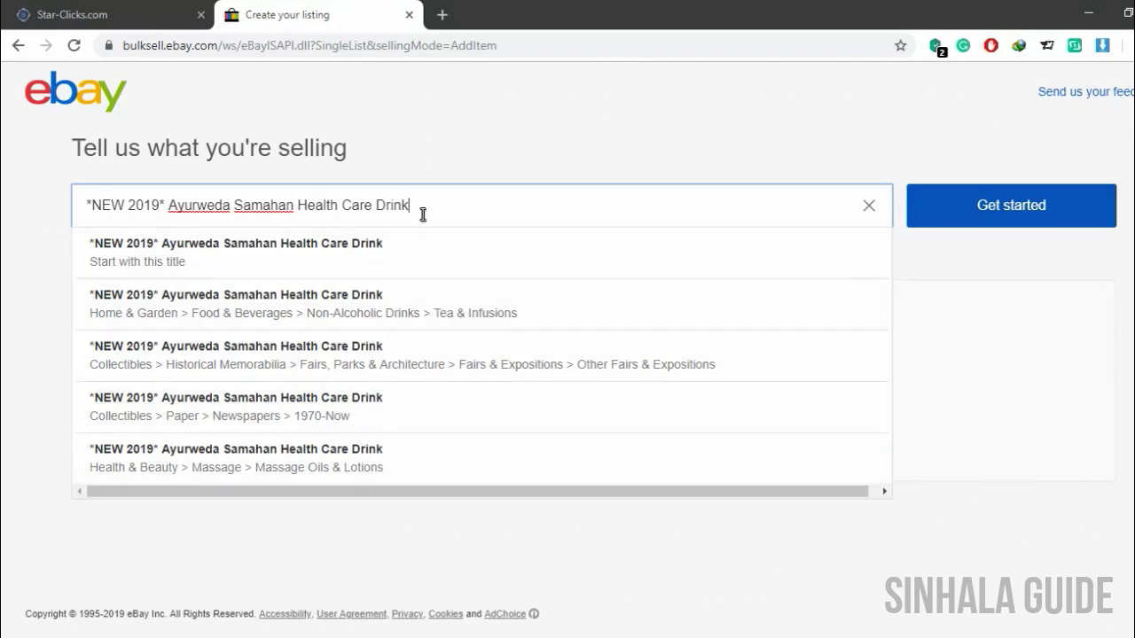
key("BackSpace")
key("BackSpace")
key("BackSpace")
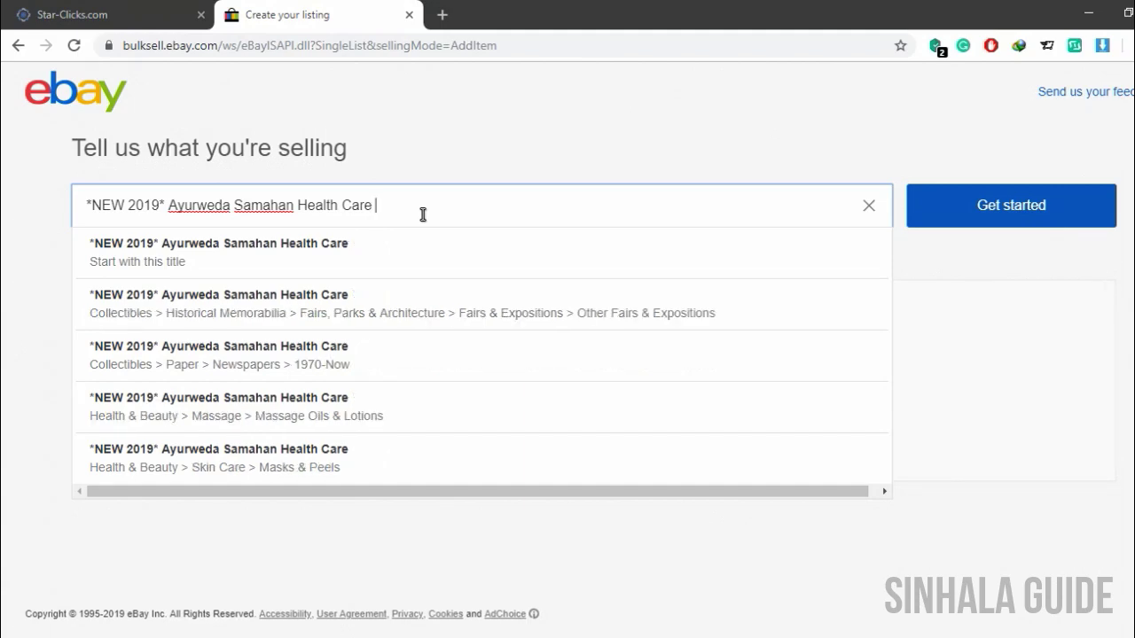
key("BackSpace")
key("BackSpace")
key("BackSpace")
key("BackSpace")
key("BackSpace")
key("BackSpace")
key("BackSpace")
key("BackSpace")
key("BackSpace")
key("BackSpace")
key("BackSpace")
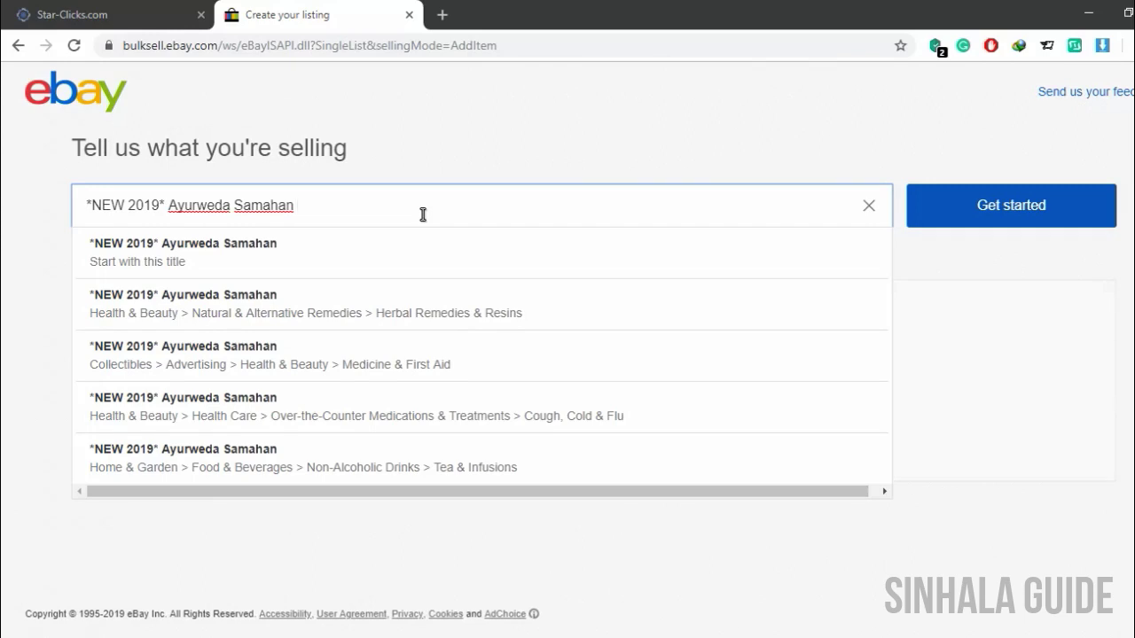
Step: Start the listing "*NEW 2019* Ayurweda Samahan" in Health & Beauty > Natural & Alternative Remedies > Herbal Remedies & Resins
left_click(368, 302)
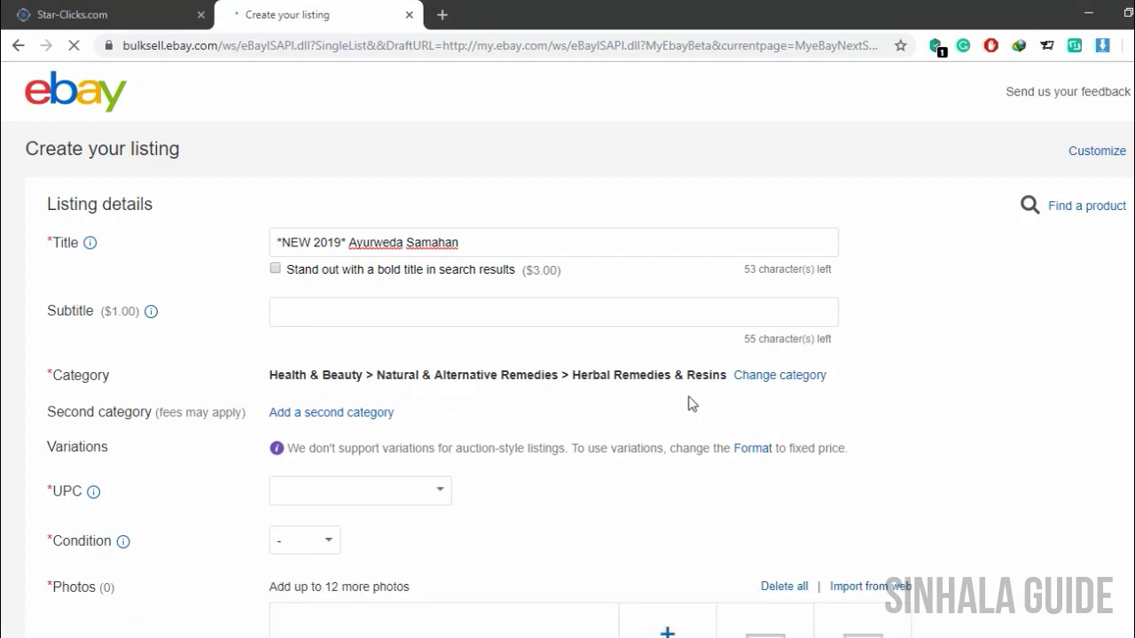
scroll(737, 394, "down", 1)
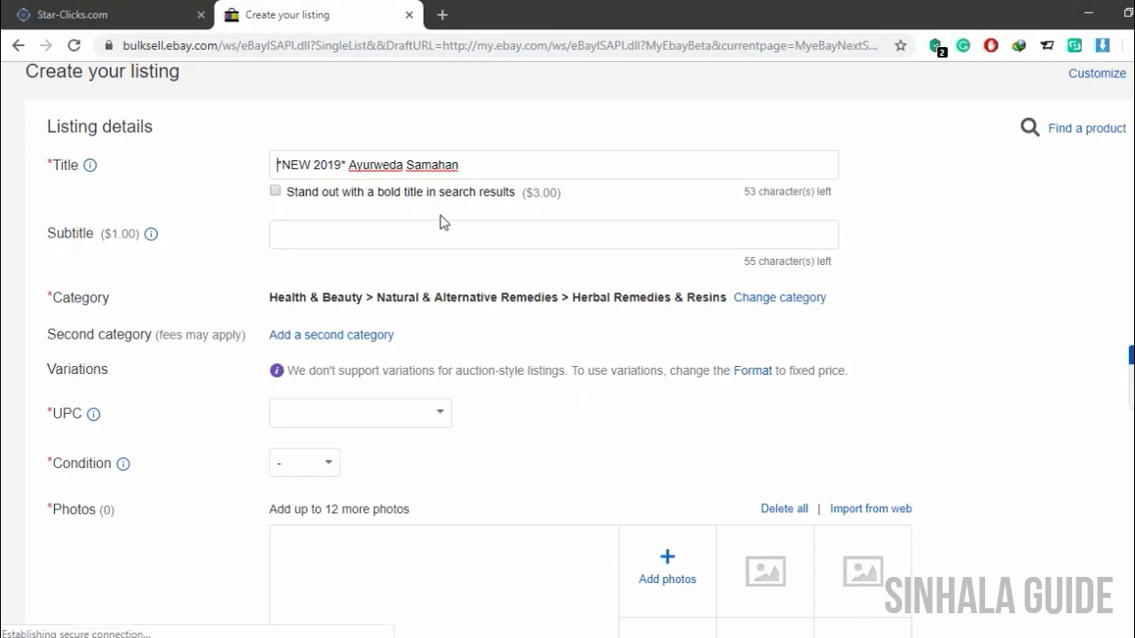
left_click(487, 164)
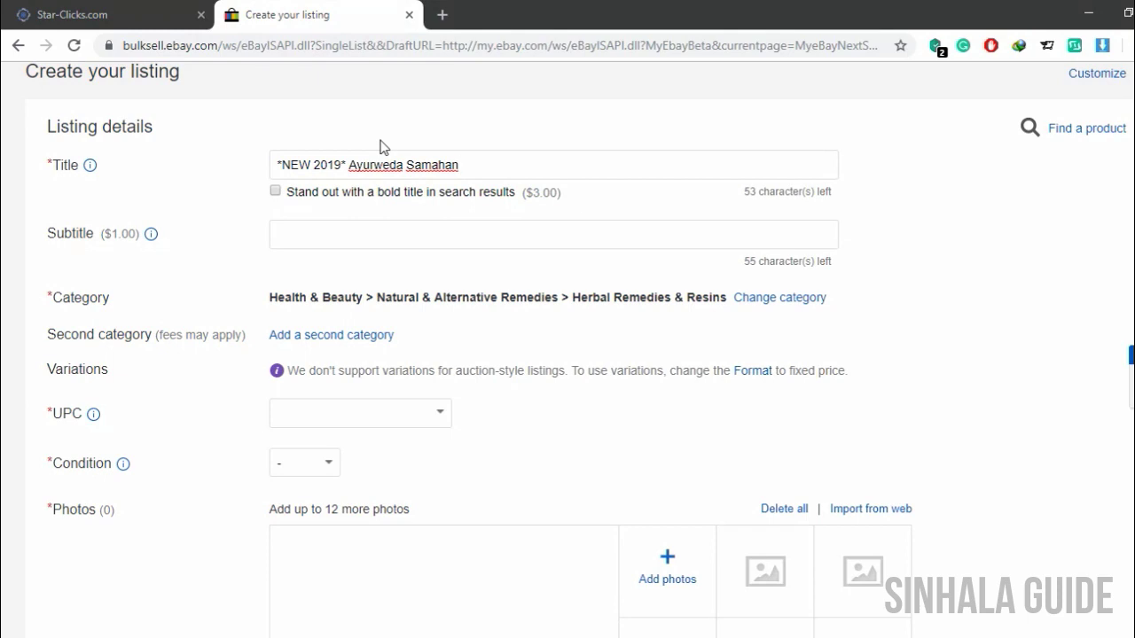
Step: Set the listing's UPC to "Does not apply" and the item condition to New
left_click(446, 416)
left_click(337, 463)
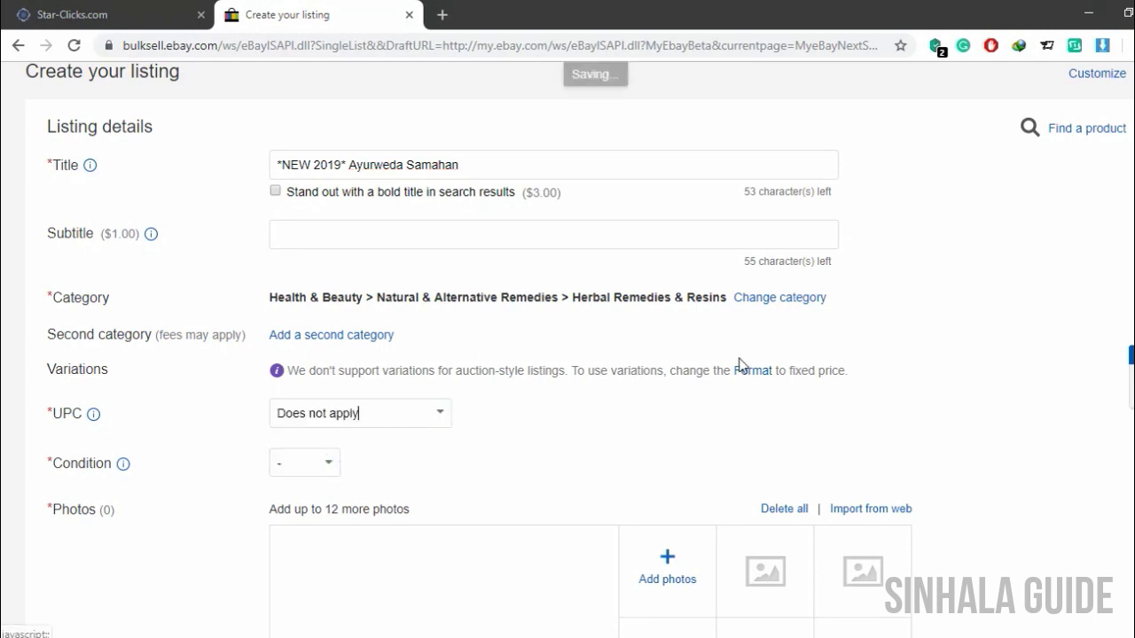
left_click(799, 299)
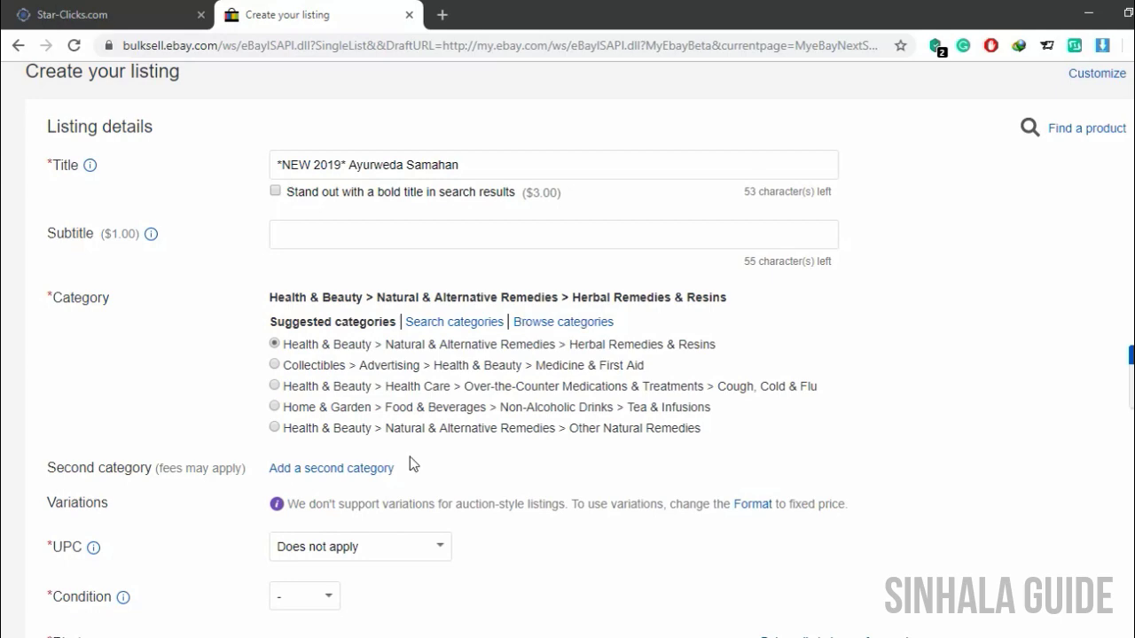
scroll(413, 464, "down", 5)
left_click(327, 183)
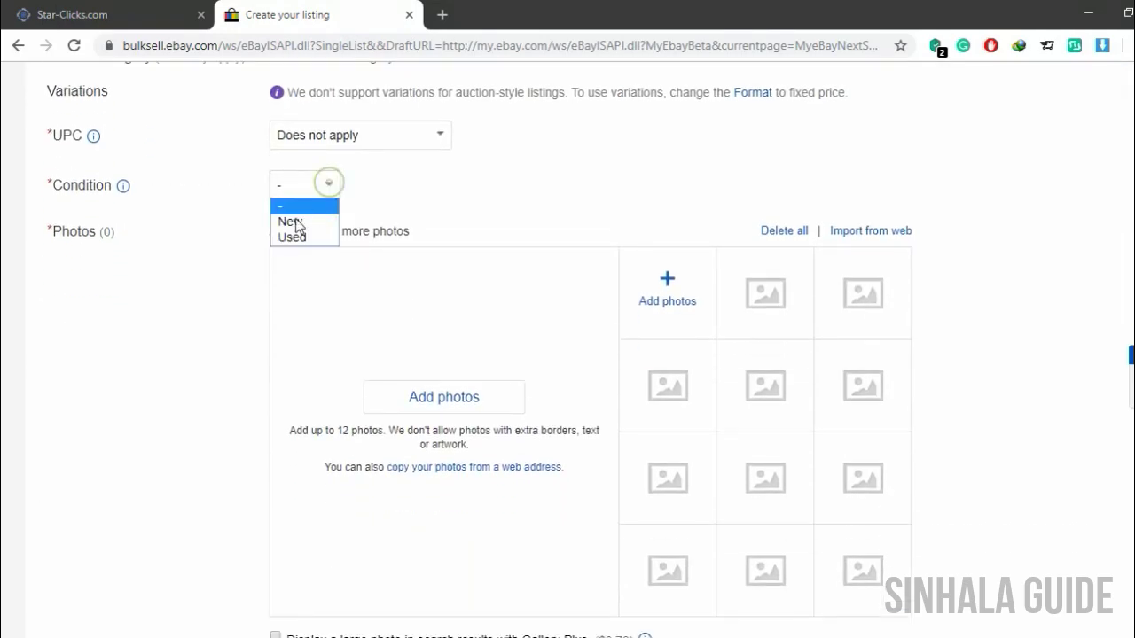
left_click(291, 225)
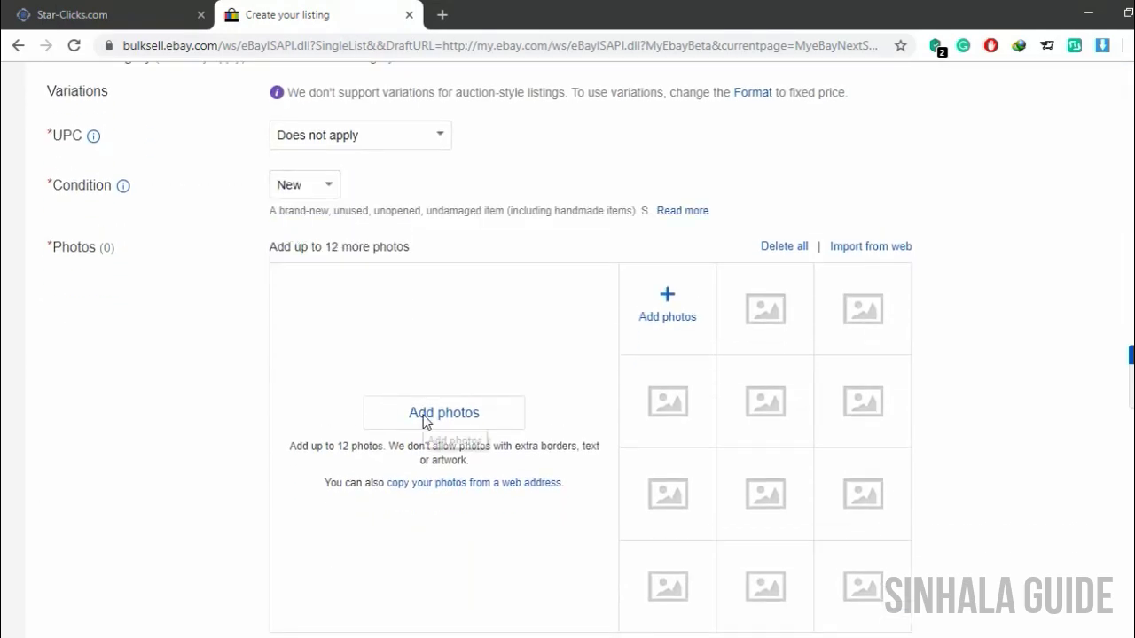
Step: Switch to Photoshop to review the three open s-l500 product images, and return to the eBay listing in Chrome
left_click(429, 637)
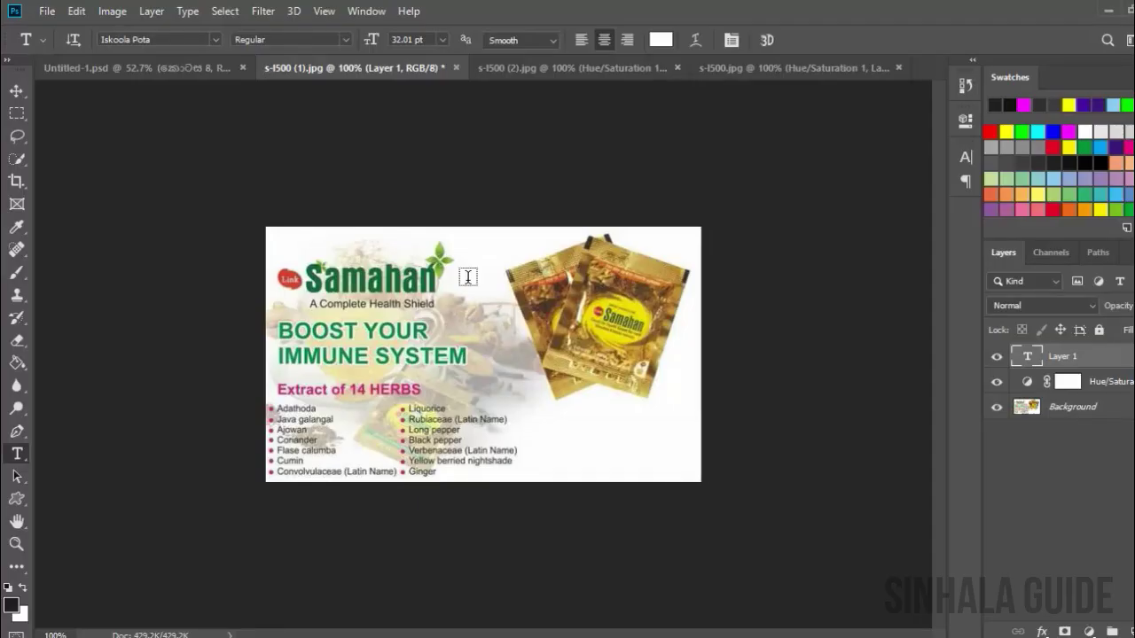
left_click(593, 70)
left_click(741, 71)
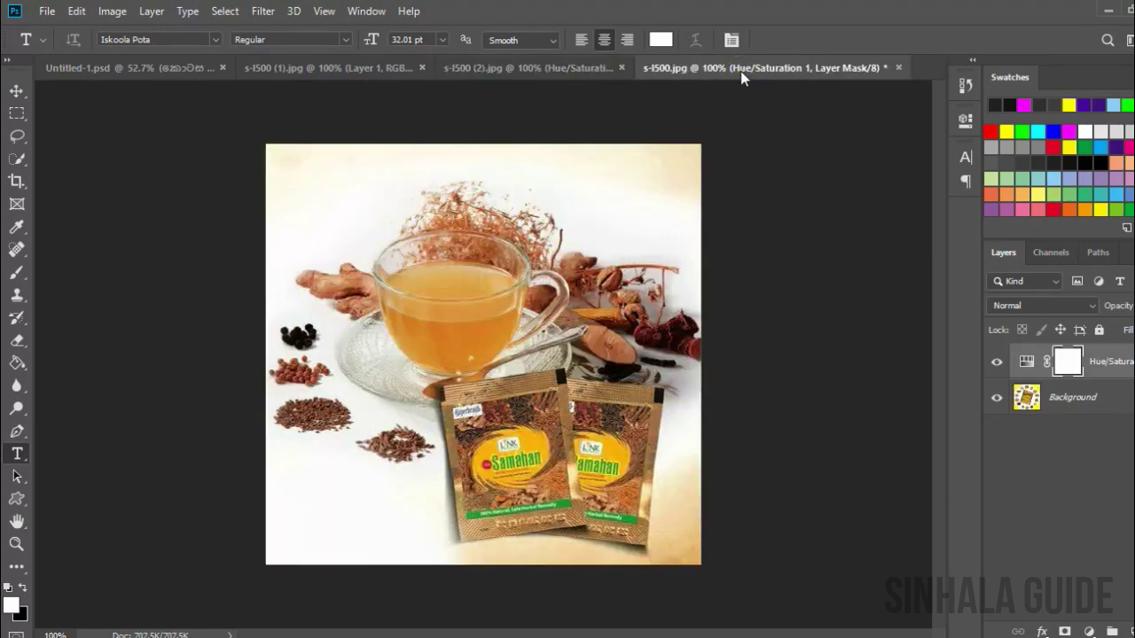
left_click(559, 71)
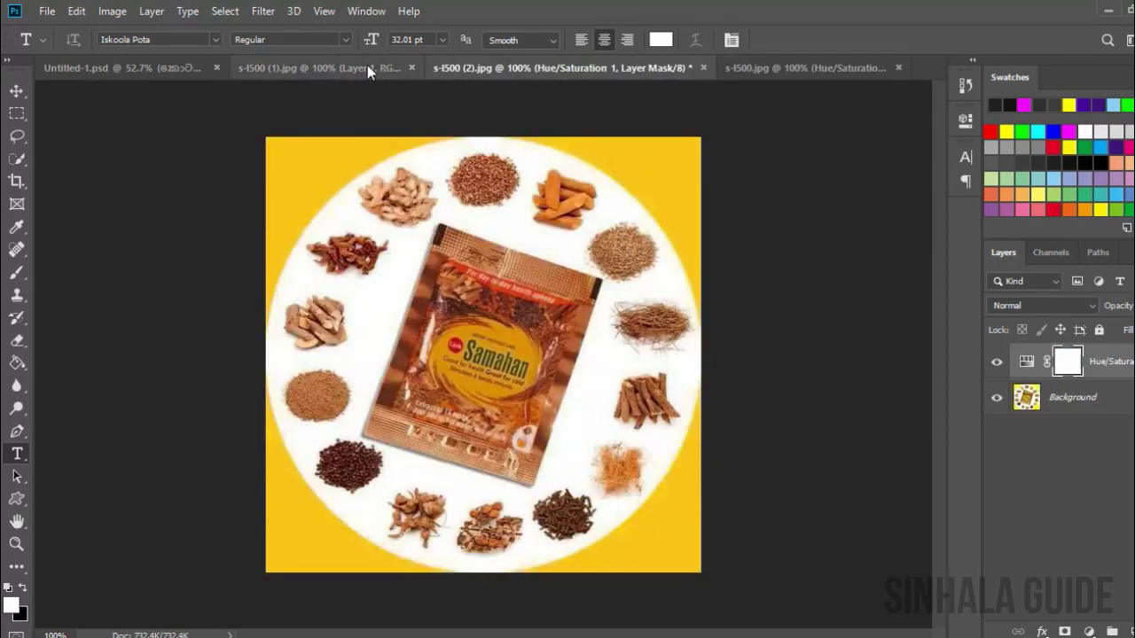
left_click(367, 64)
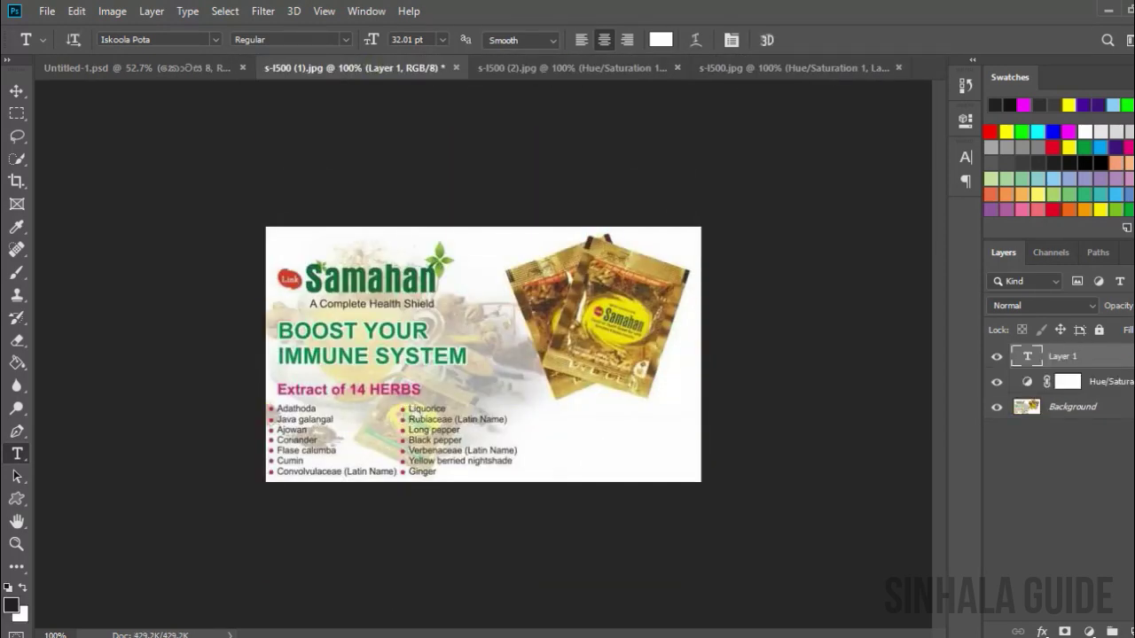
mouse_move(281, 637)
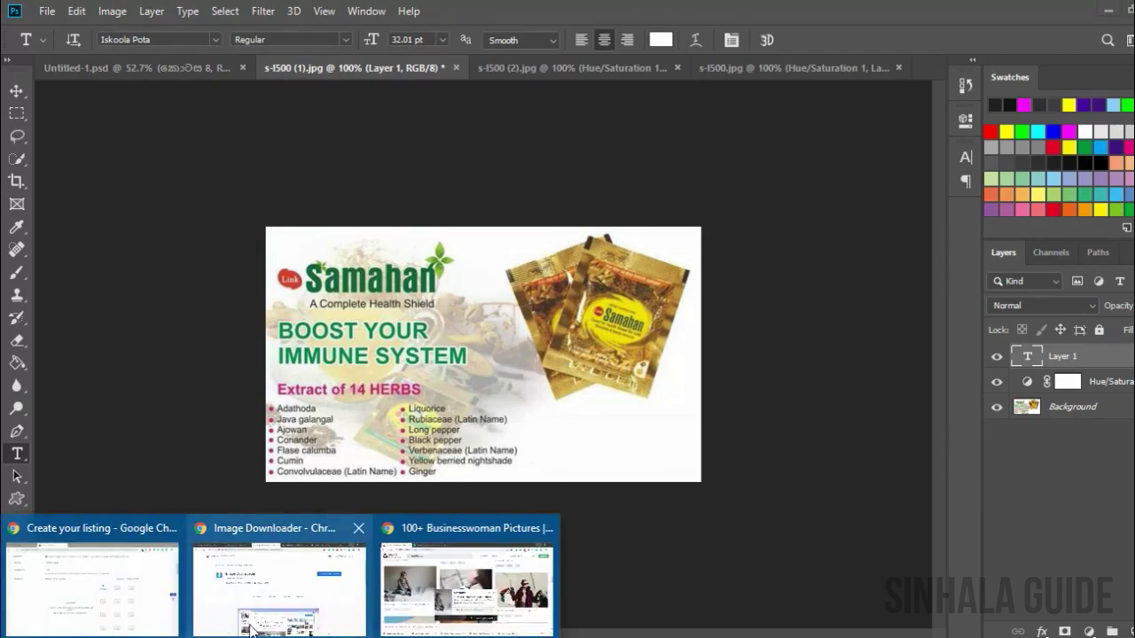
left_click(125, 593)
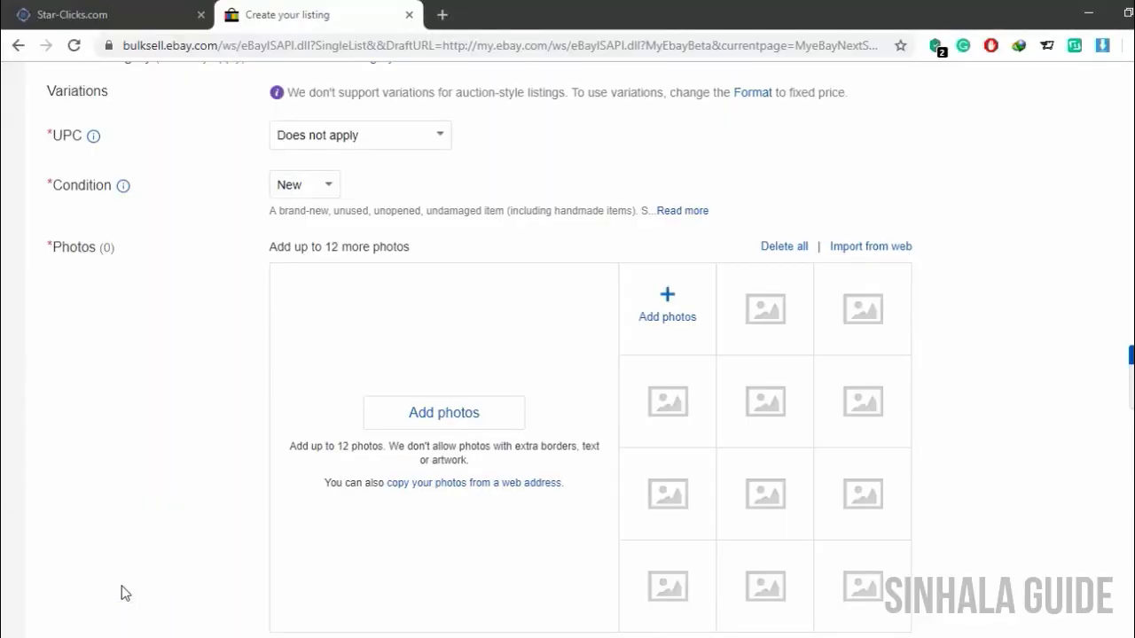
Step: Add the product photo s-l500 from the Downloads folder to the listing
left_click(450, 413)
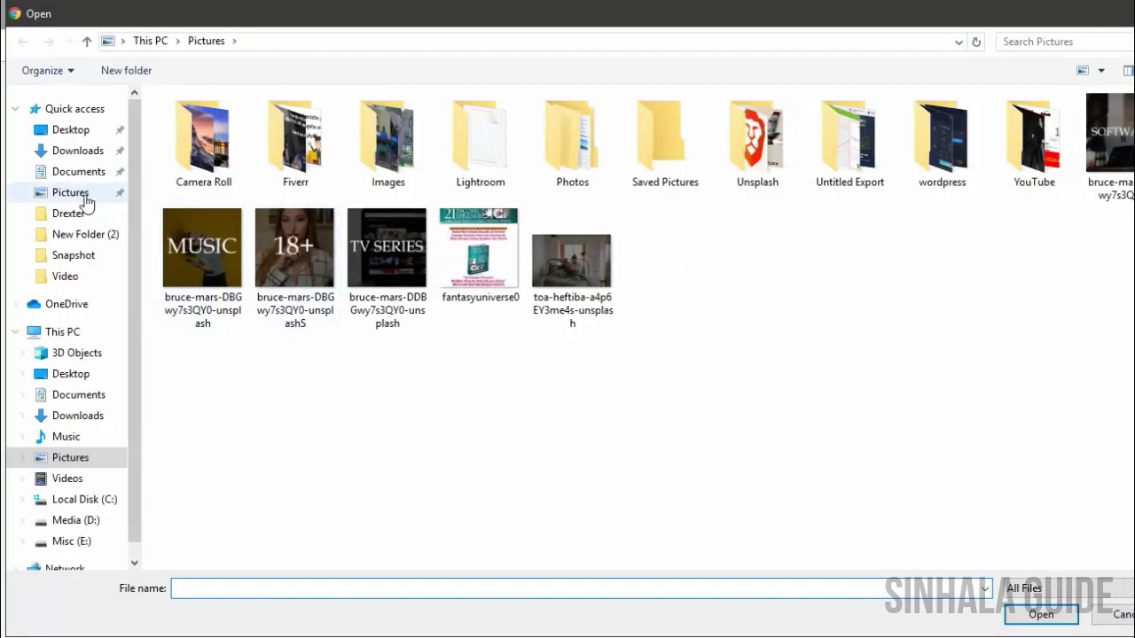
left_click(76, 151)
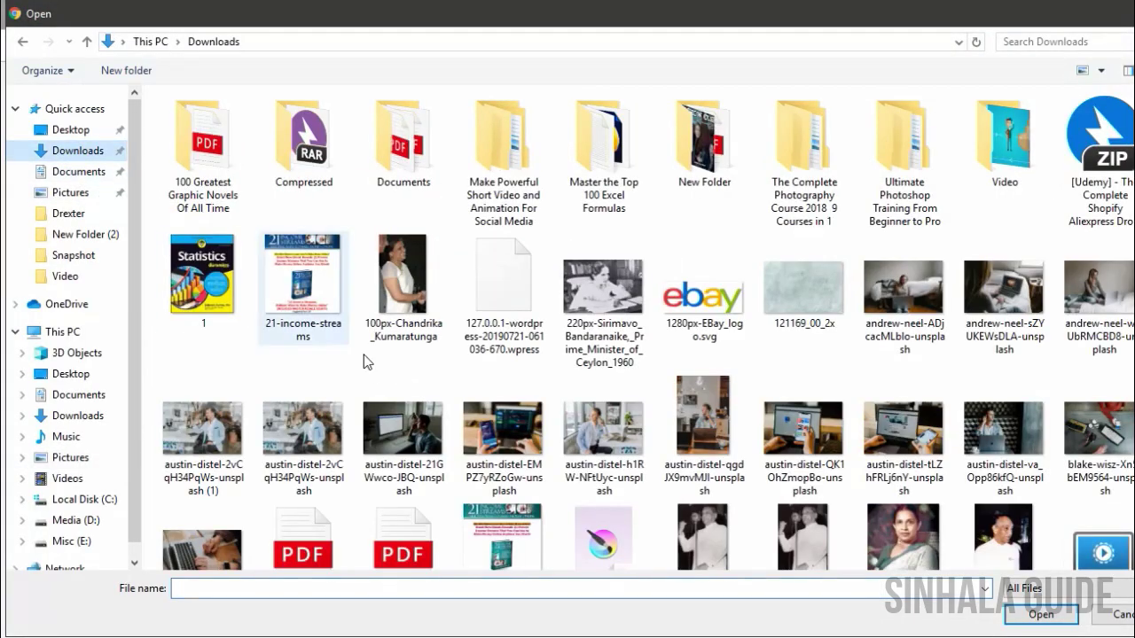
scroll(371, 372, "down", 3)
scroll(370, 372, "up", 3)
scroll(371, 373, "down", 3)
left_click(317, 522)
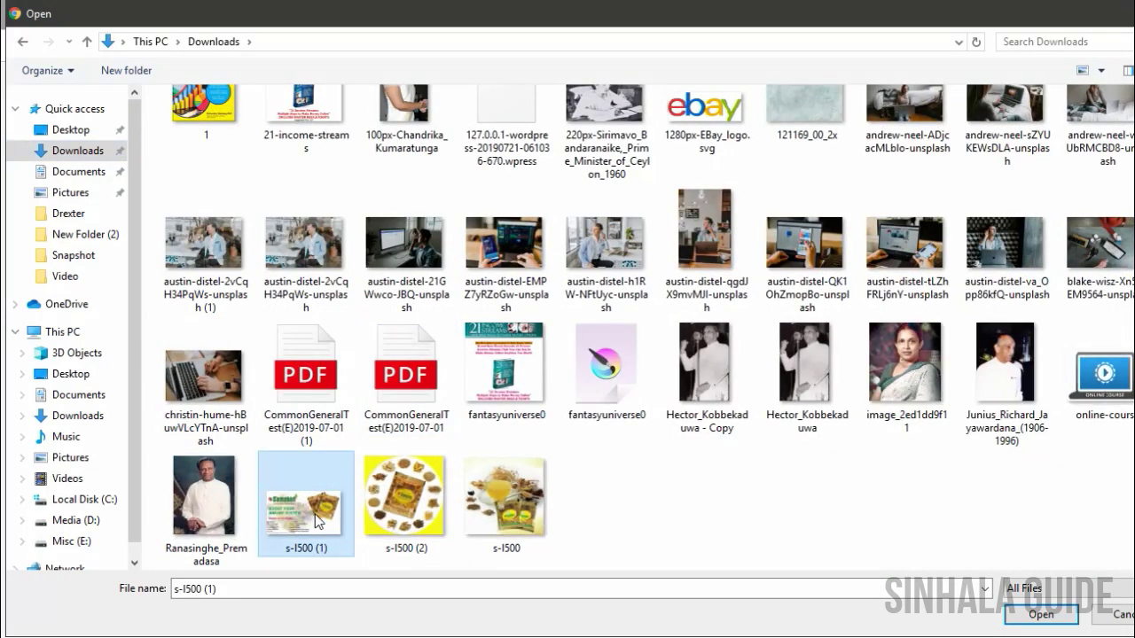
left_click(426, 504)
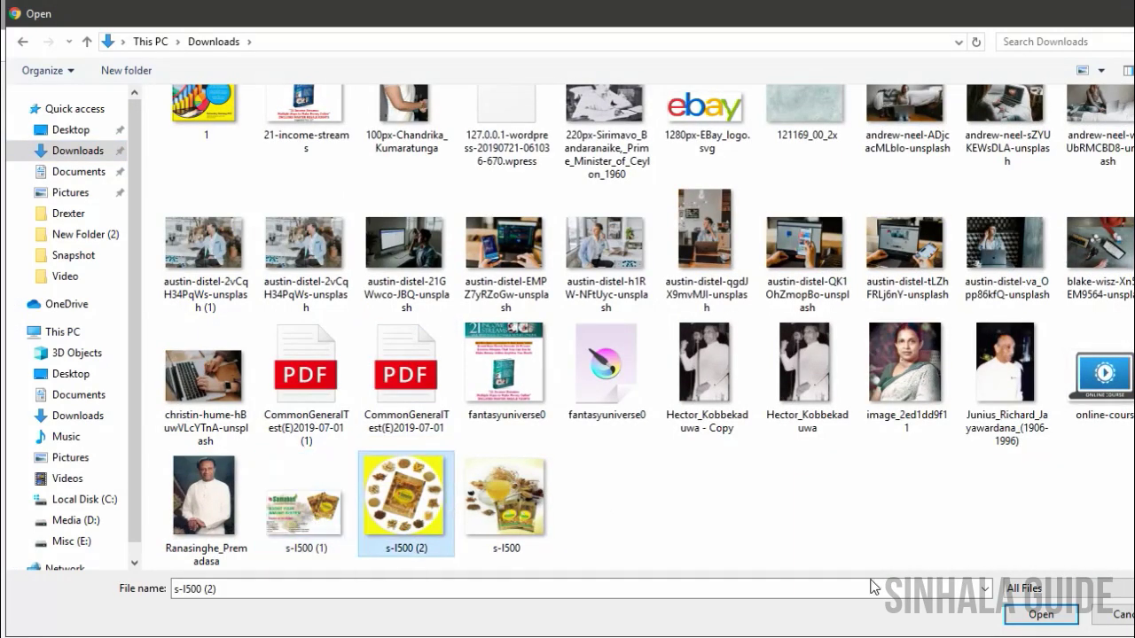
left_click(514, 513)
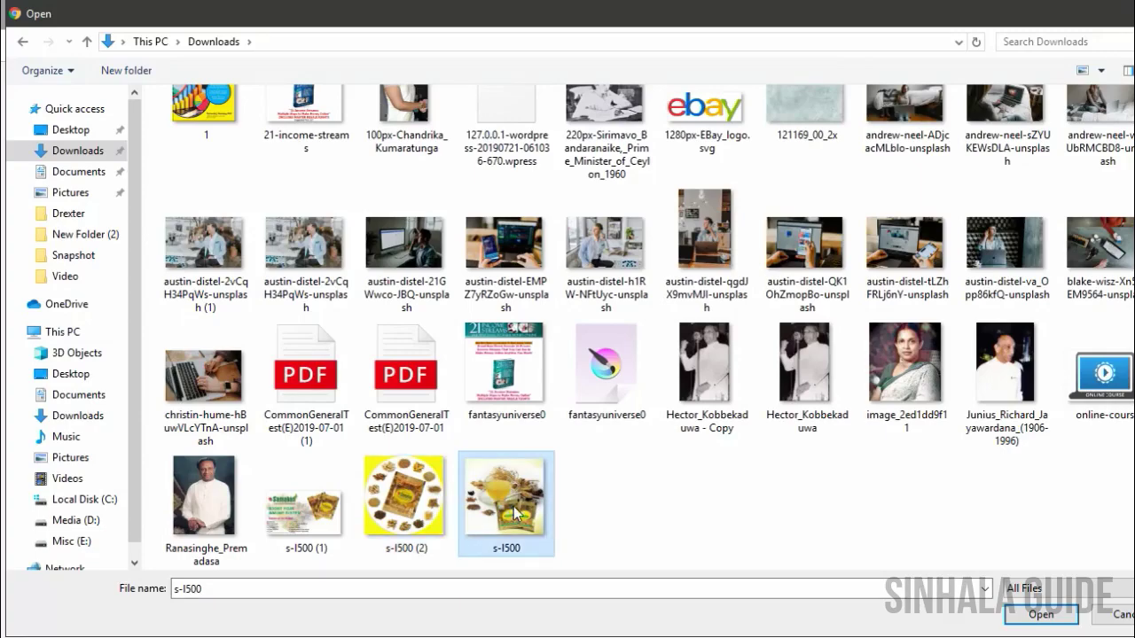
left_click(1039, 614)
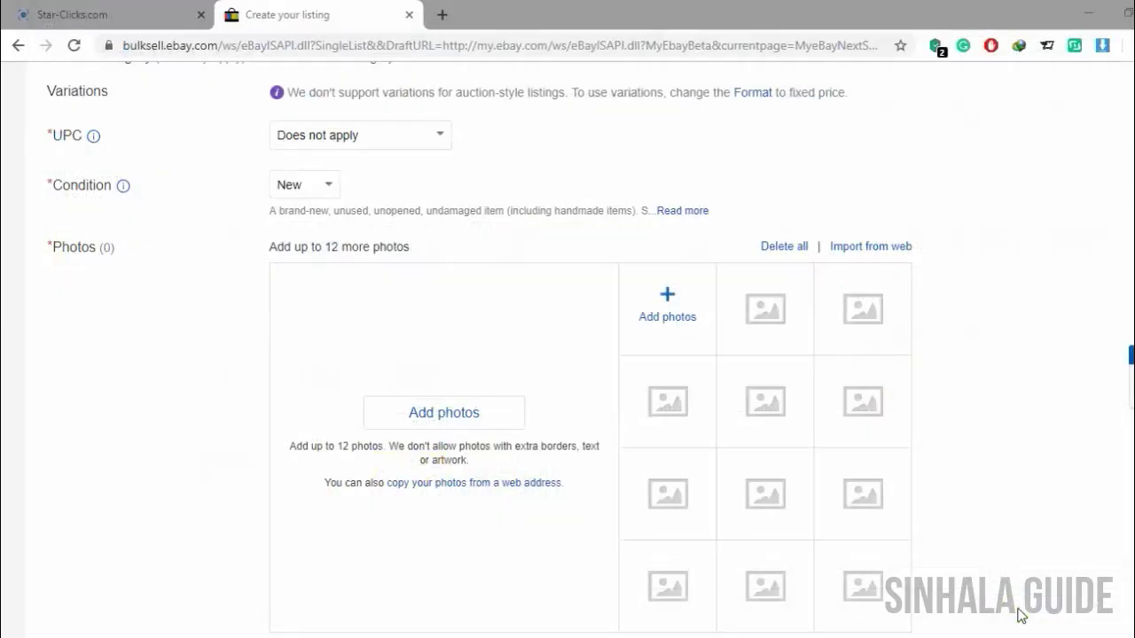
Step: Add the photos s-l500 and s-l500 (1) from Downloads to the listing together
left_click(752, 316)
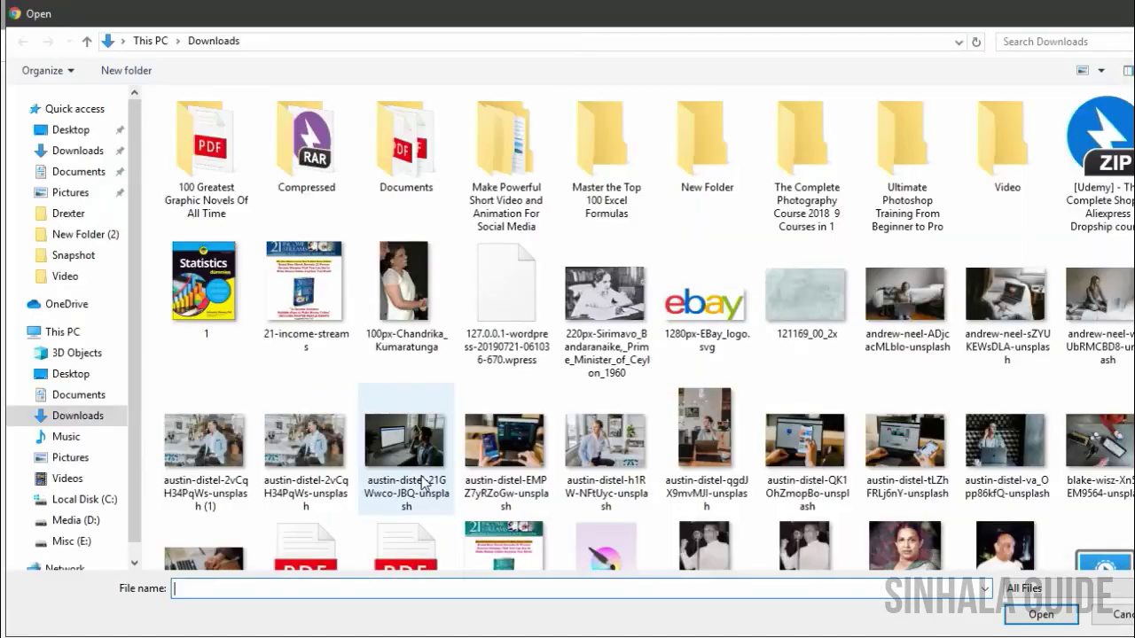
scroll(420, 482, "down", 5)
left_click(519, 498)
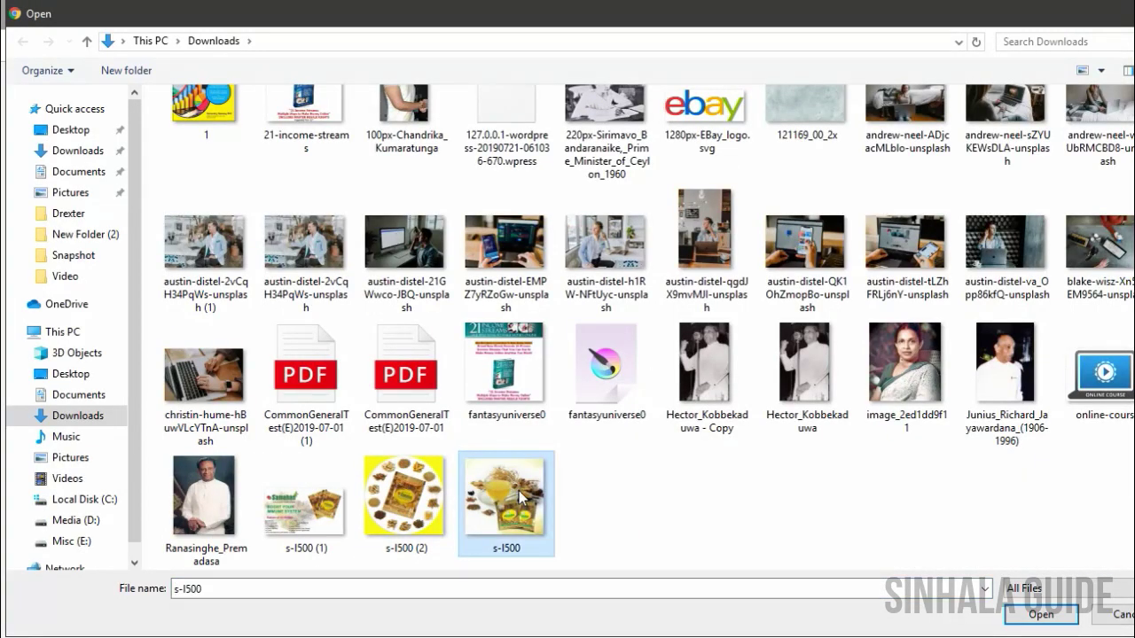
left_click(302, 503, "ctrl")
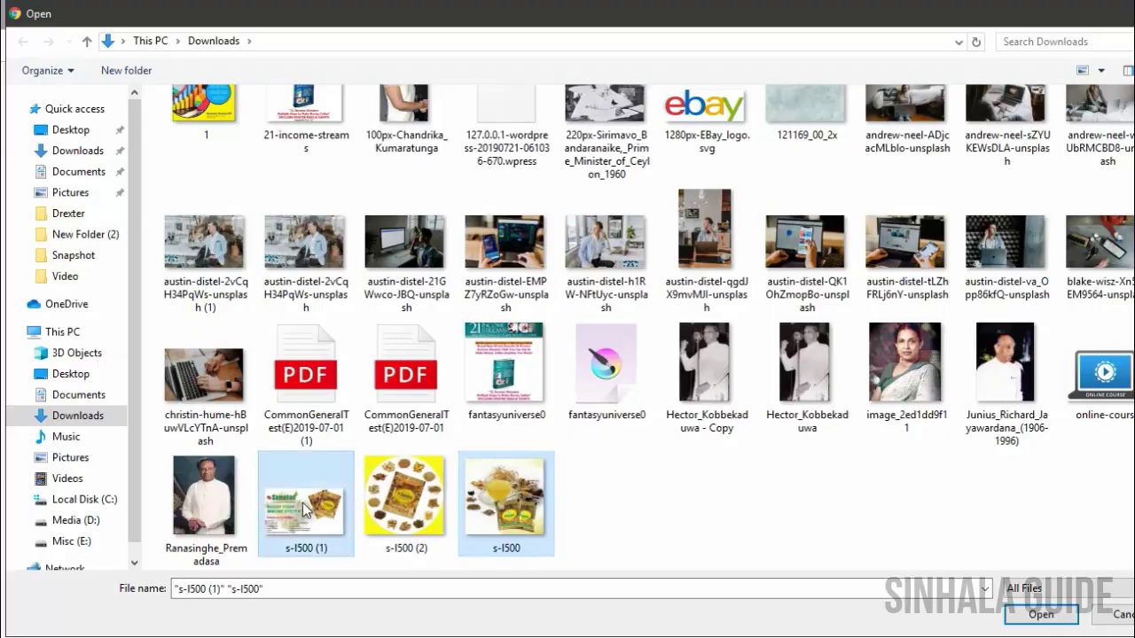
key("Return")
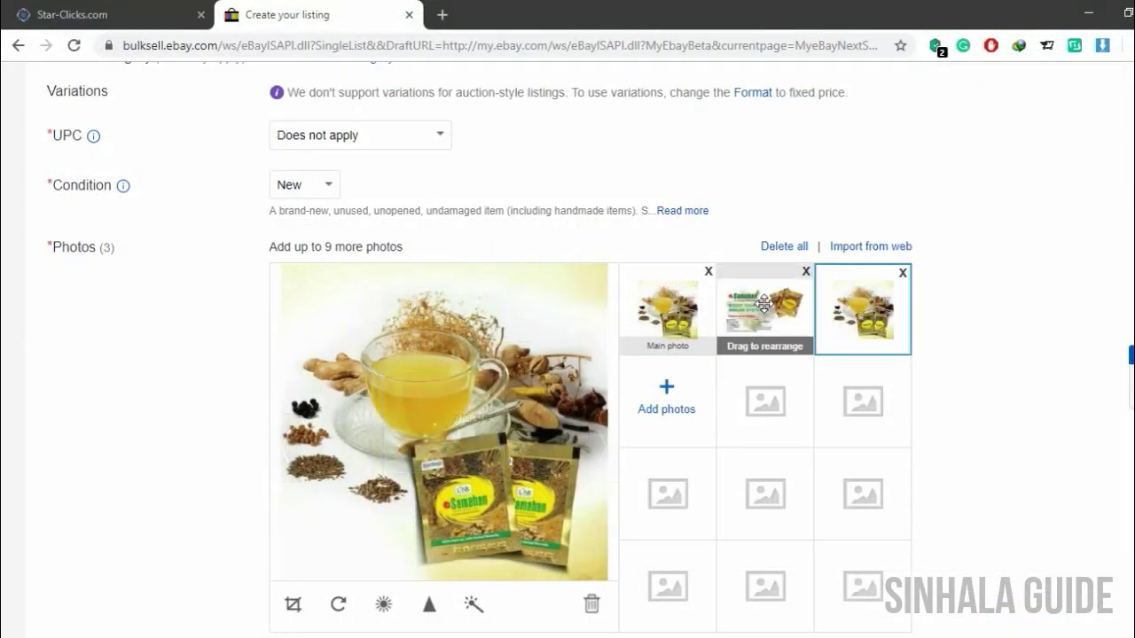
Step: Replace the duplicate s-l500 photo with s-l500 (2) from Downloads and make that one the main photo
left_click(903, 274)
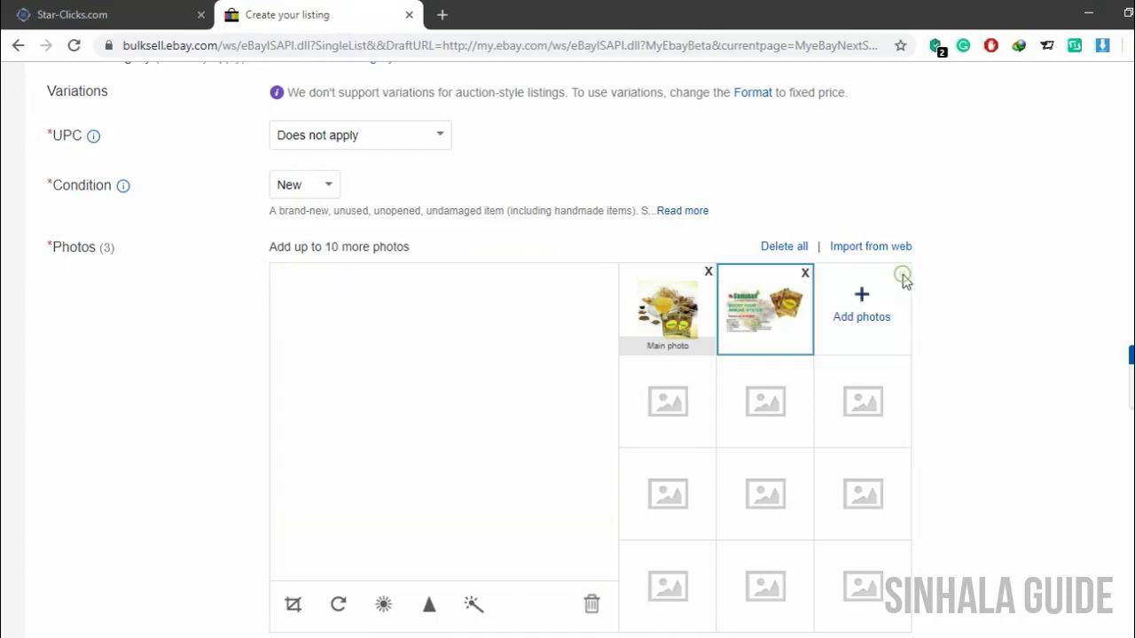
left_click(861, 312)
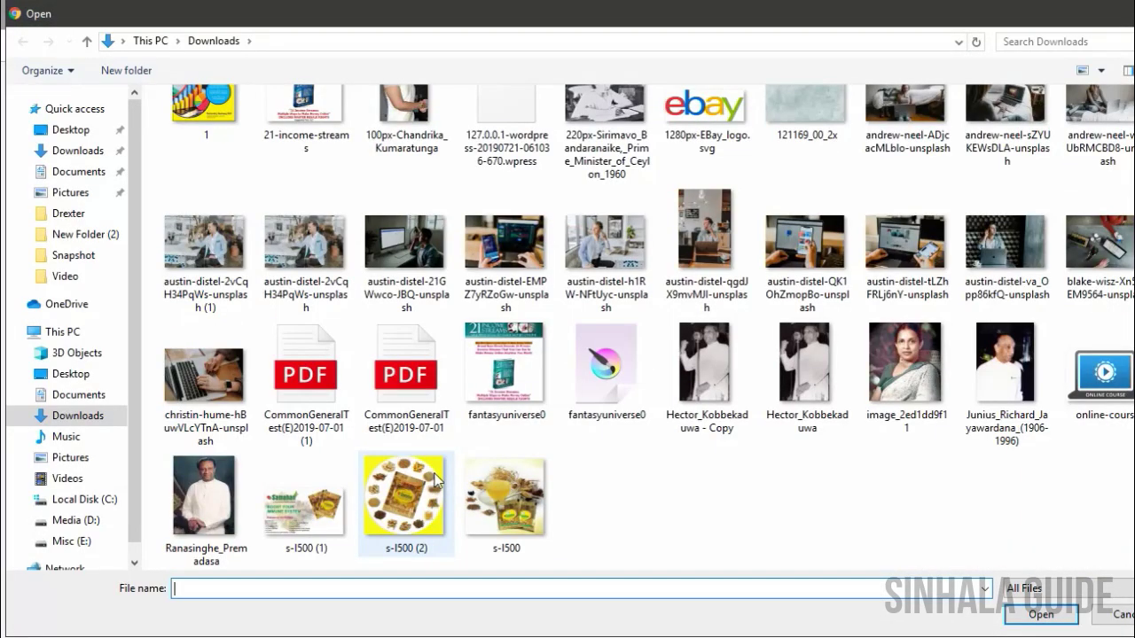
double_click(436, 480)
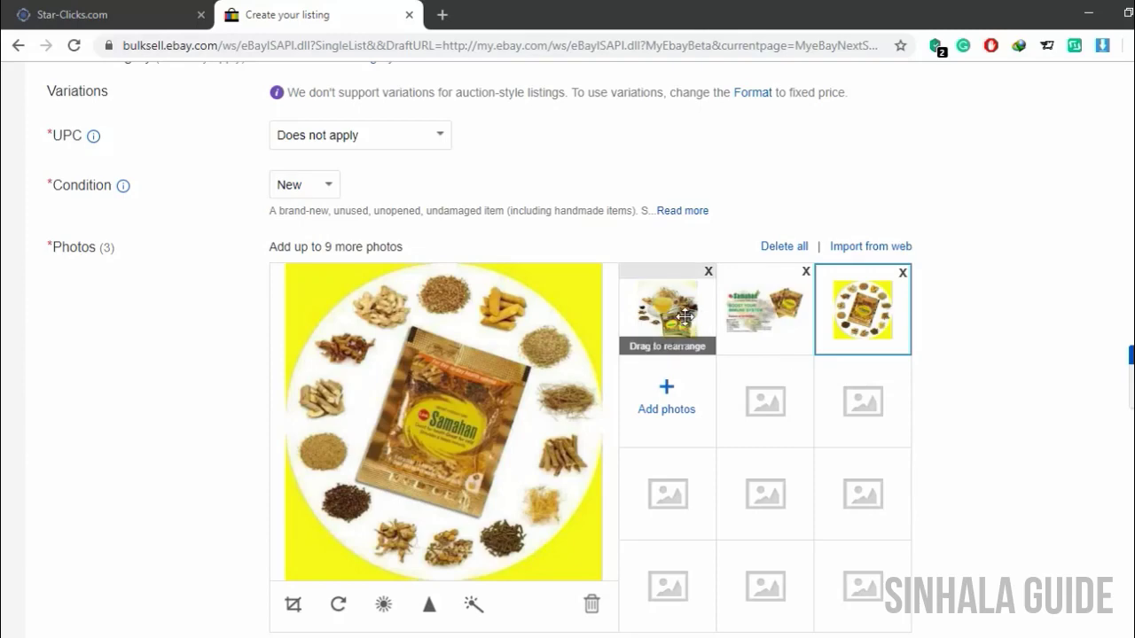
mouse_move(684, 316)
left_mouse_down()
mouse_move(878, 319)
mouse_move(656, 306)
mouse_move(671, 307)
left_mouse_up()
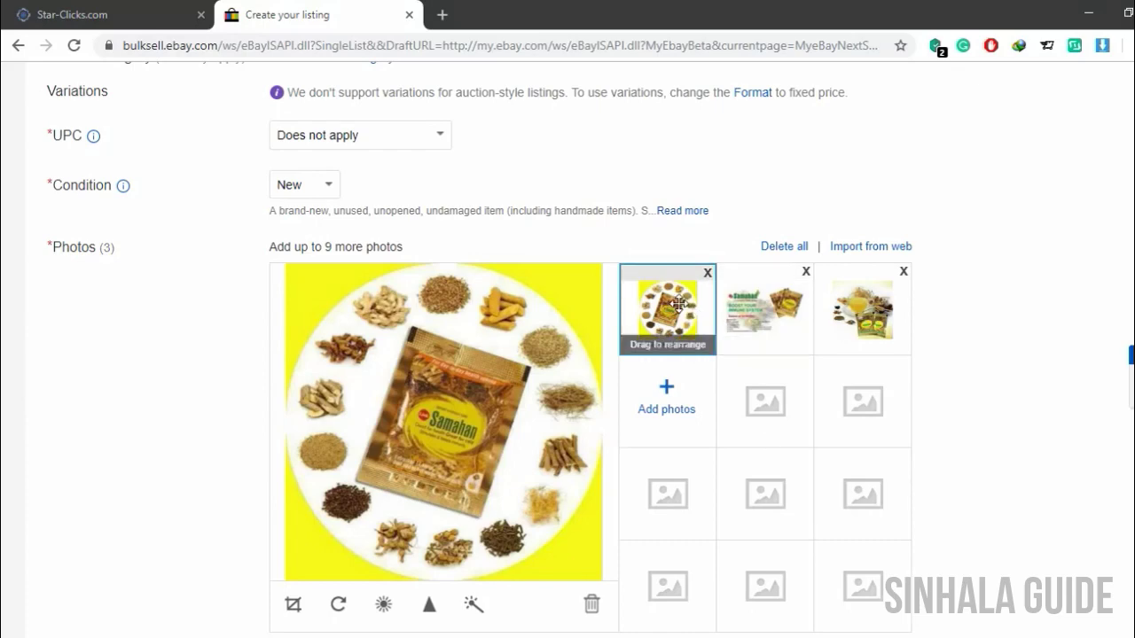
Step: Accept the recommended brand in the item specifics and change the required Brand to Link
scroll(519, 408, "down", 6)
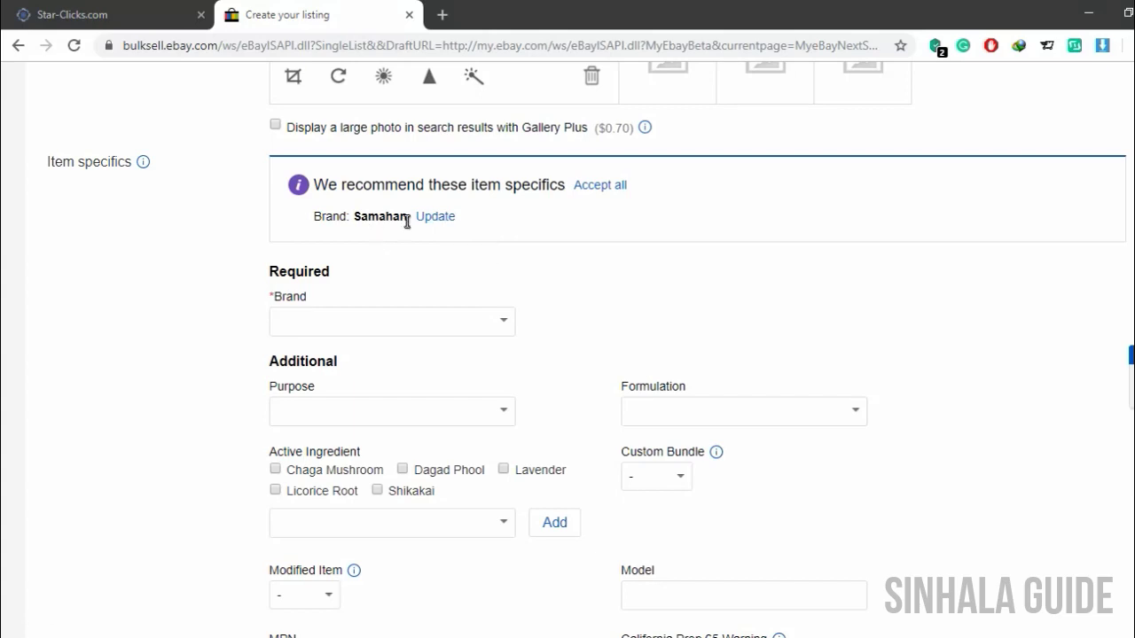
left_click(429, 220)
left_click(392, 248)
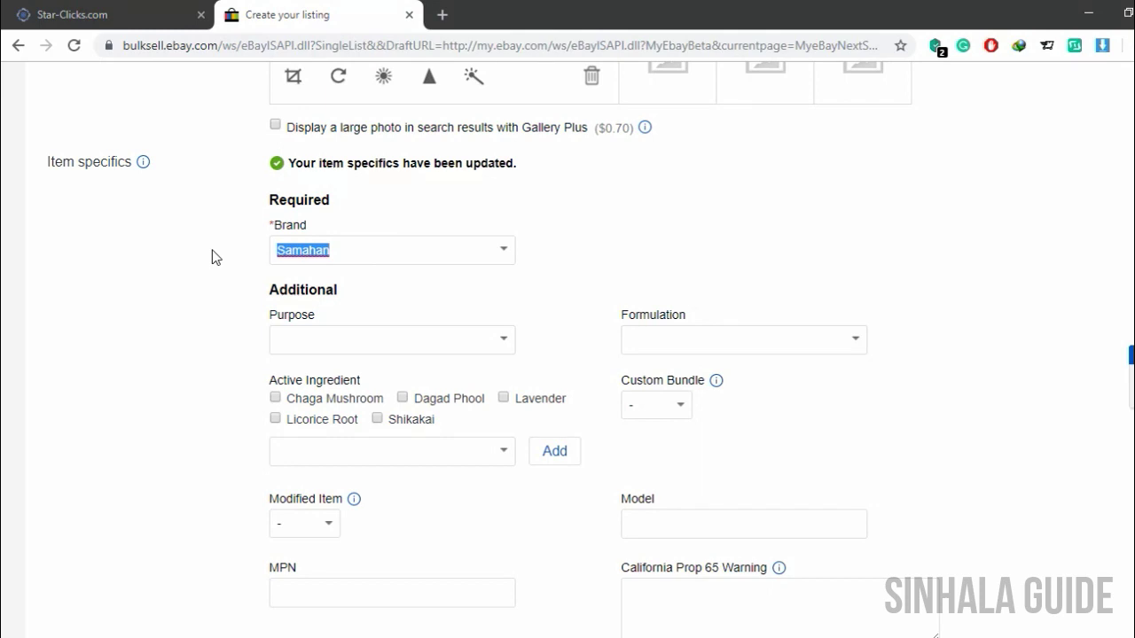
type("Link")
key("Return")
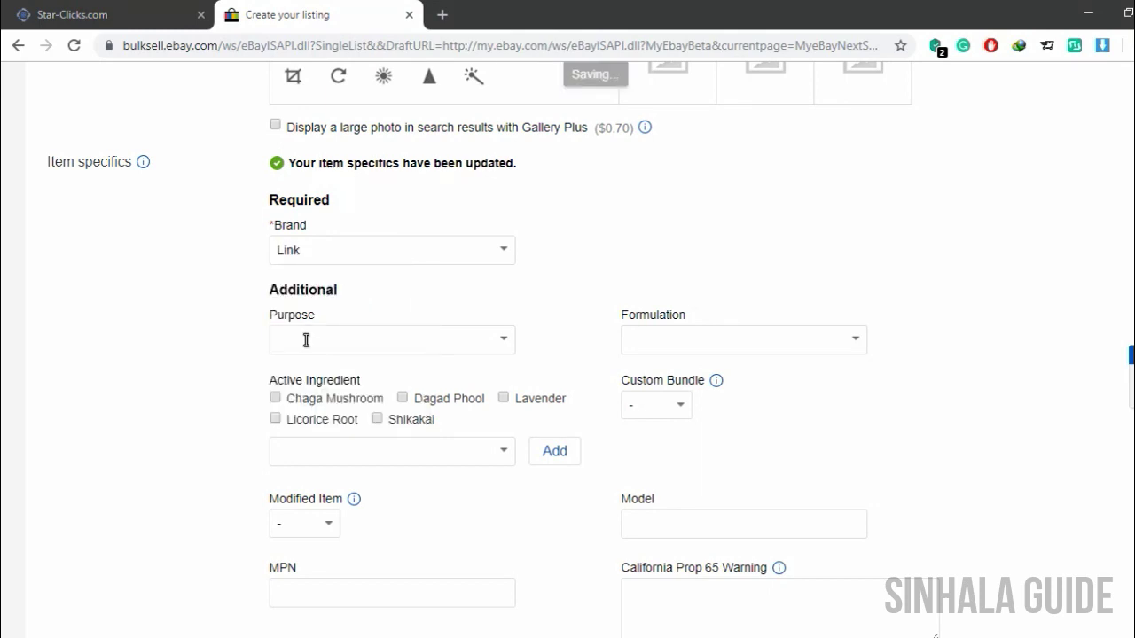
Step: Set the Purpose in the additional item specifics to Blood Sugar Support
left_click(503, 341)
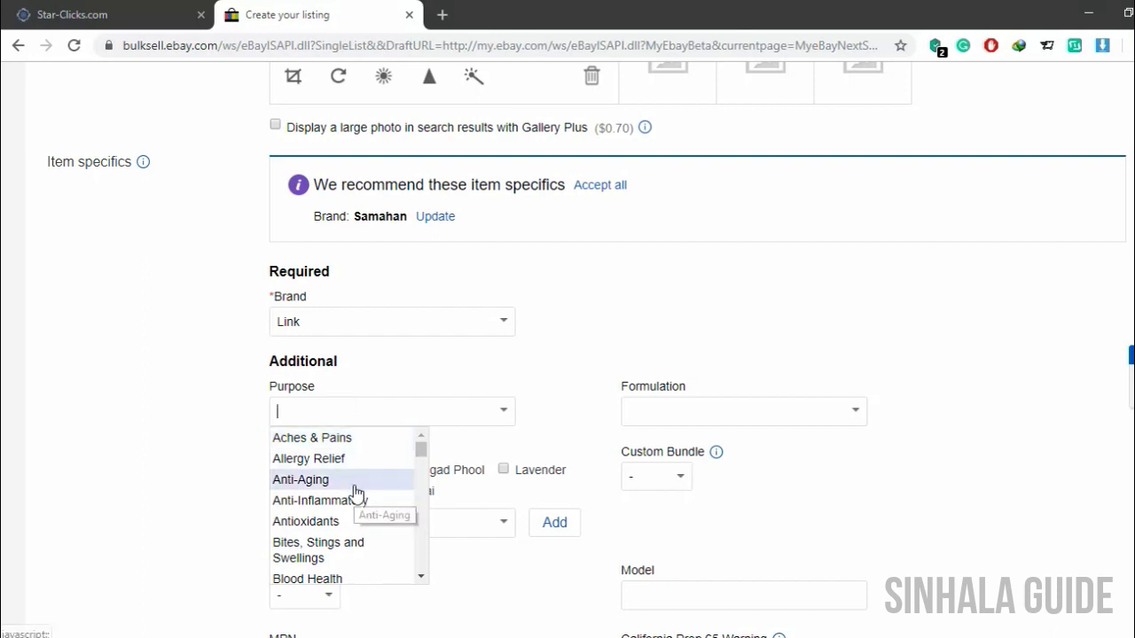
scroll(355, 493, "down", 1)
scroll(355, 493, "down", 1)
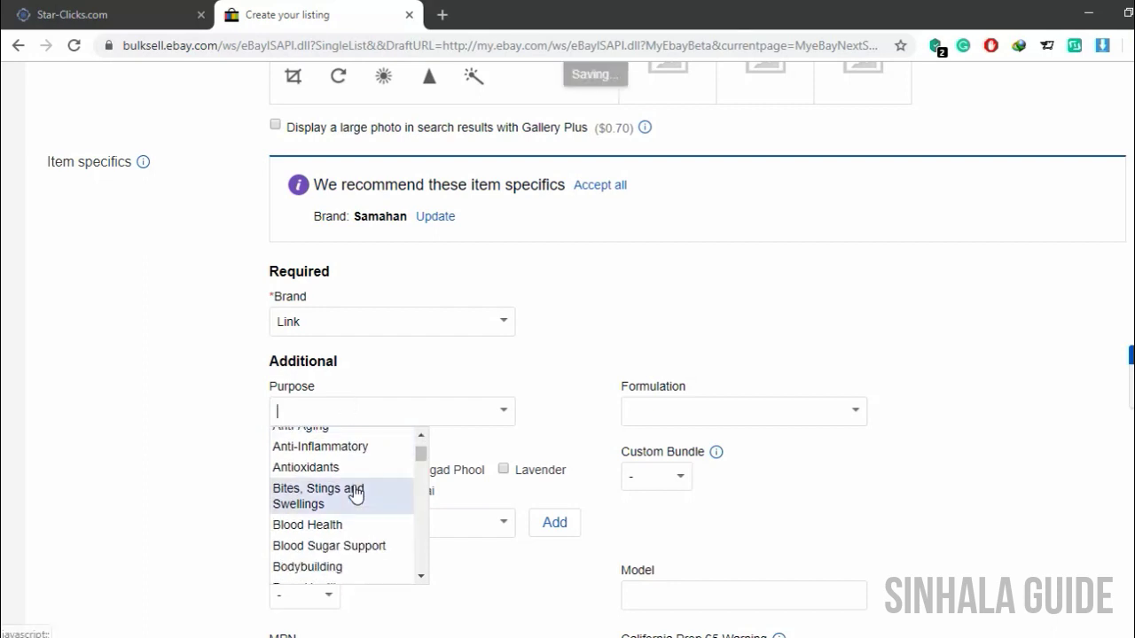
scroll(355, 493, "down", 1)
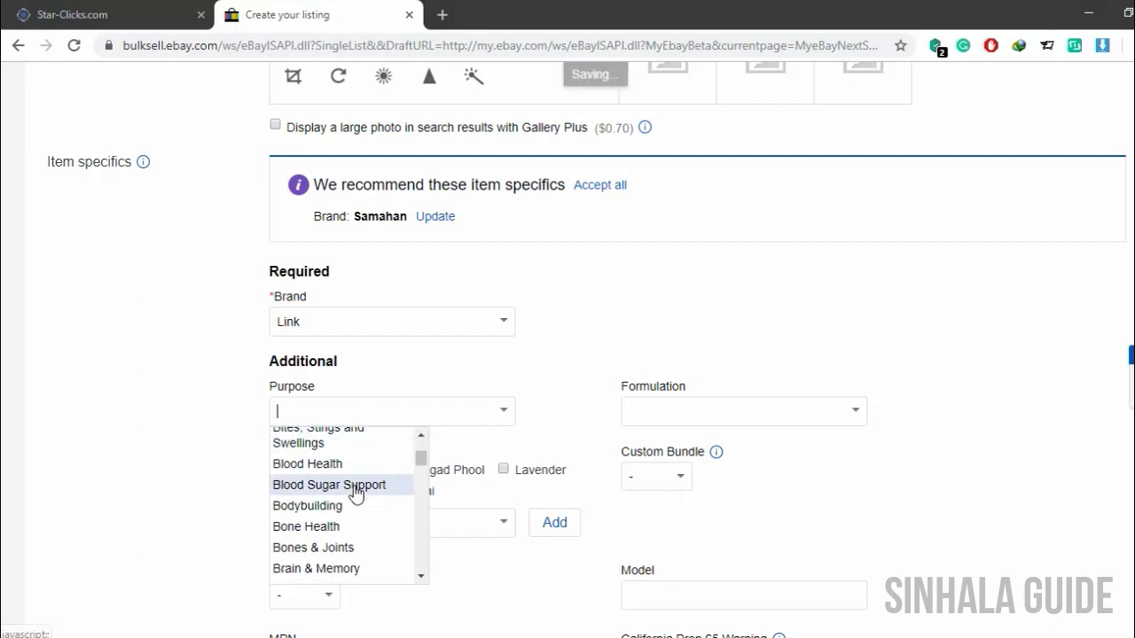
left_click(356, 493)
Step: Set the Formulation in the additional item specifics to Drink
left_click(715, 410)
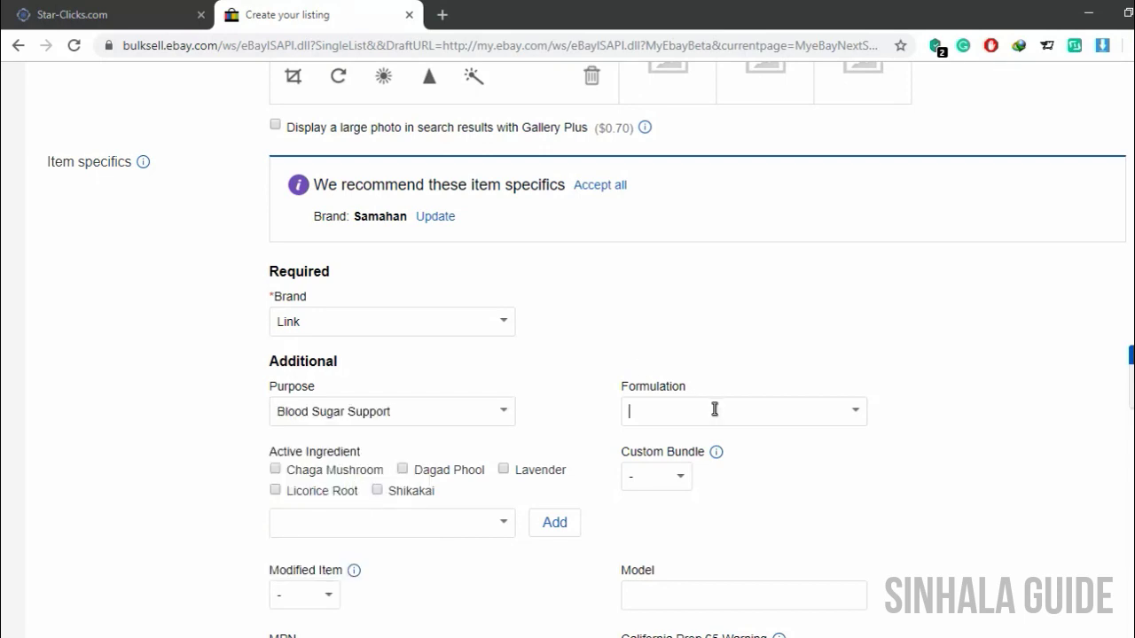
left_click(864, 413)
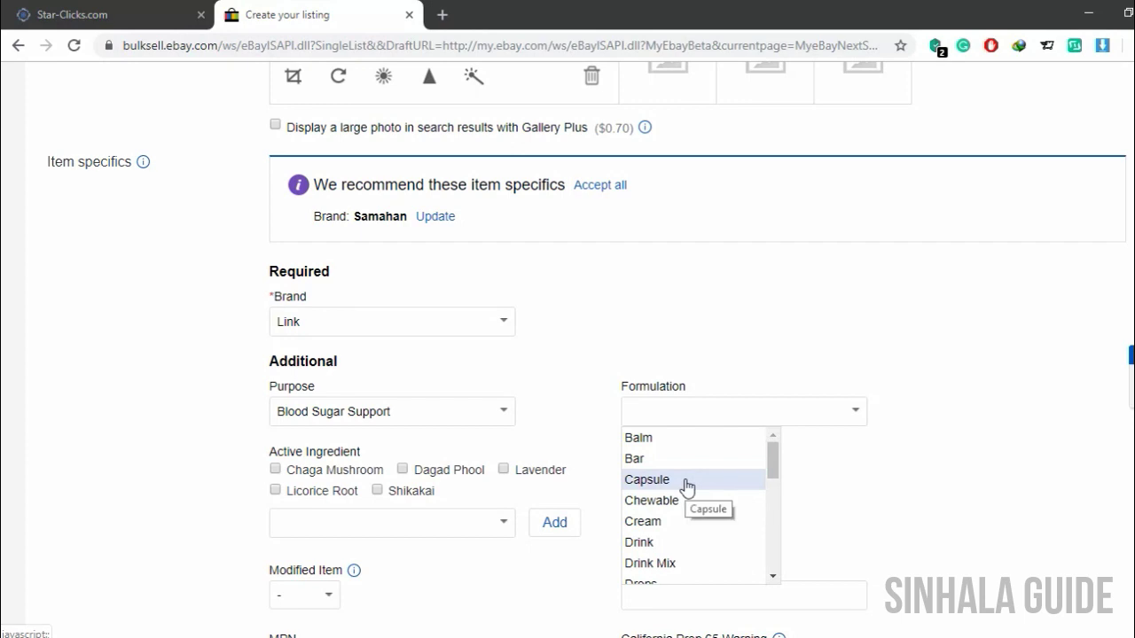
scroll(685, 487, "down", 2)
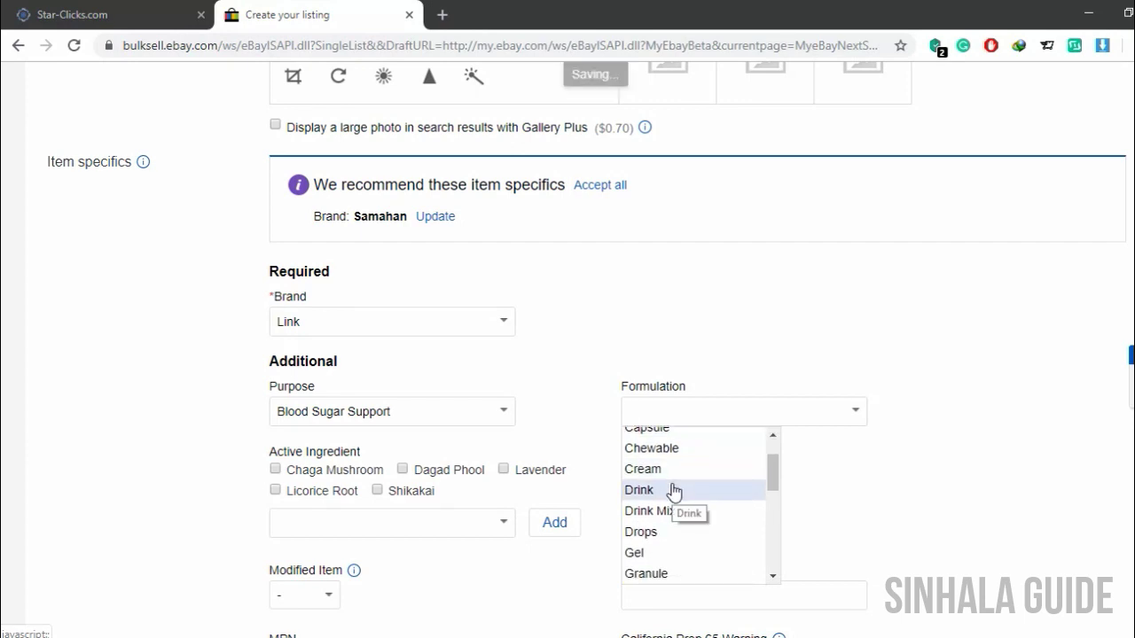
left_click(672, 490)
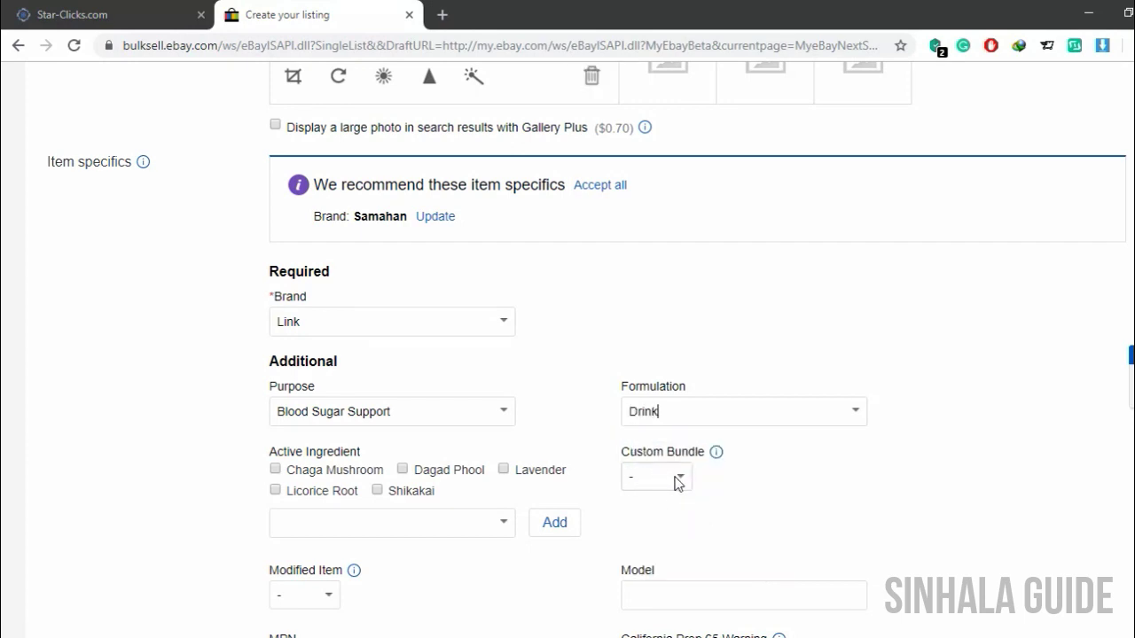
Step: Set the Country/Region of Manufacture to Sri Lanka
scroll(443, 468, "down", 1)
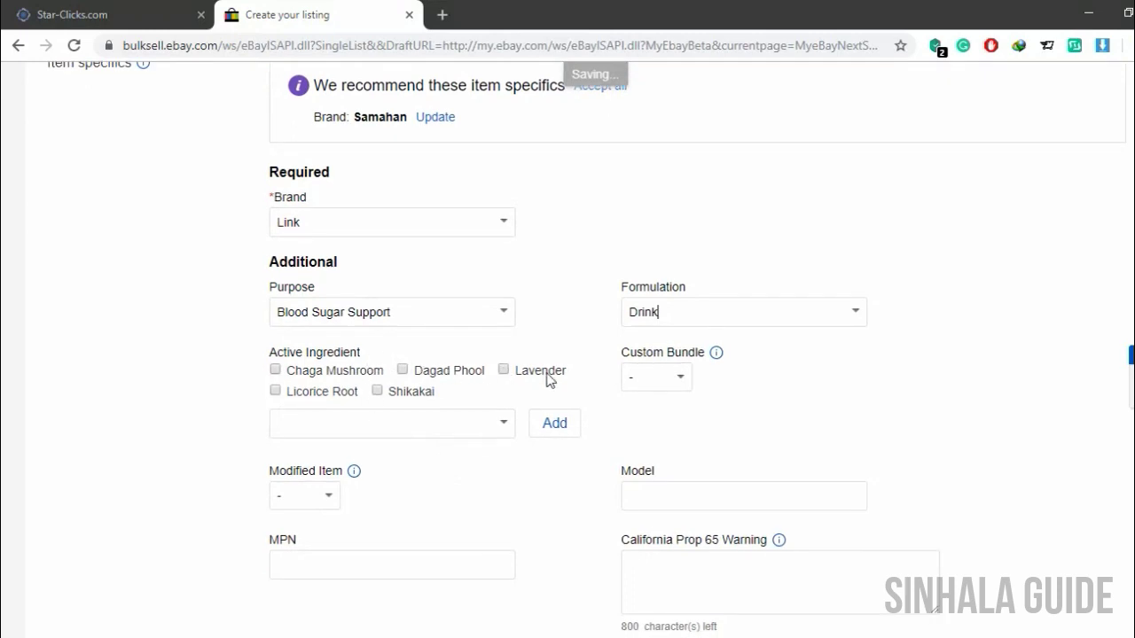
scroll(661, 394, "down", 2)
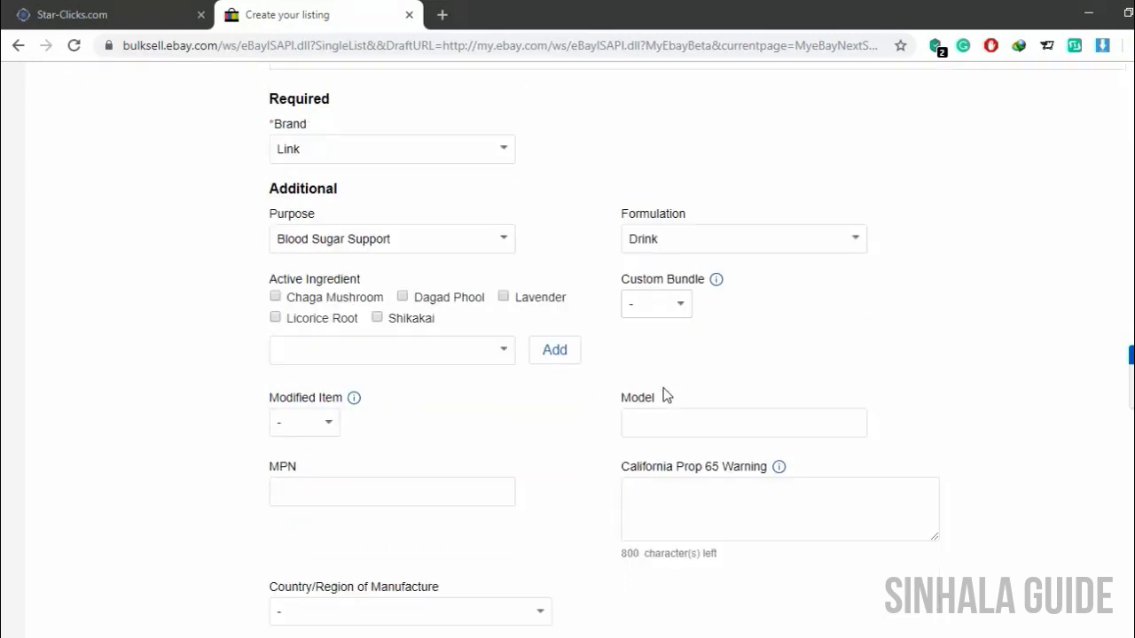
scroll(679, 409, "down", 3)
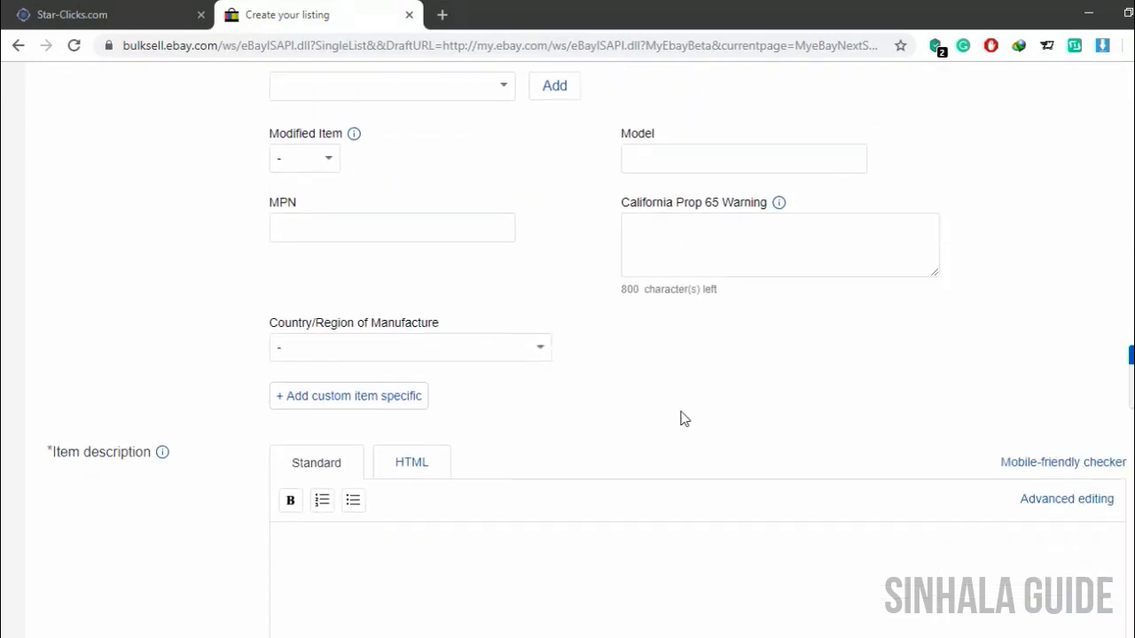
left_click(535, 347)
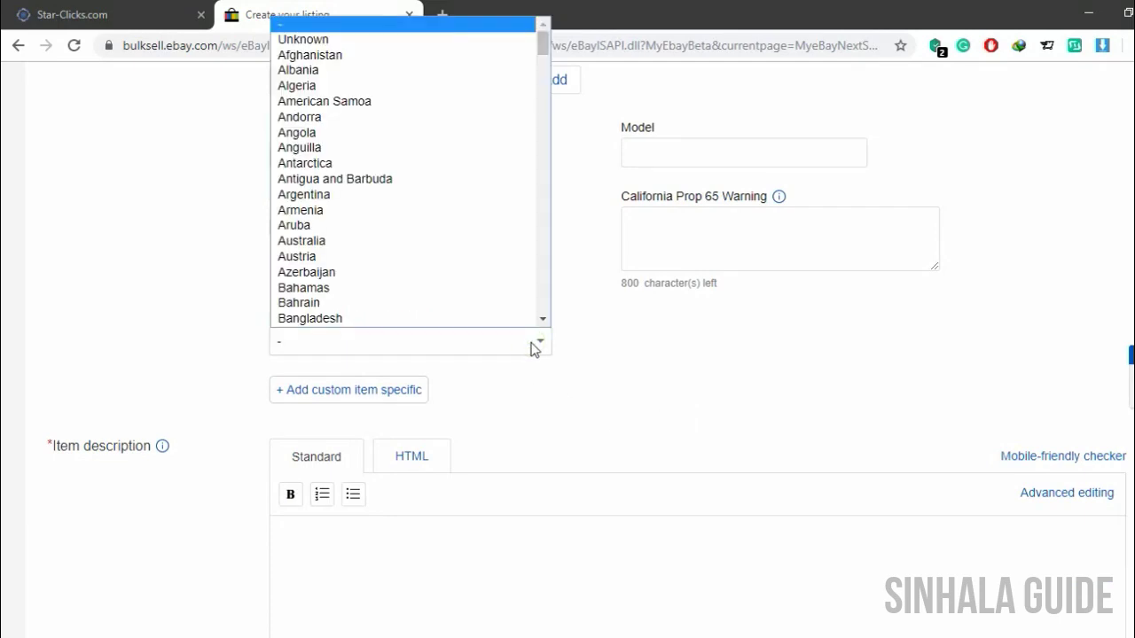
key("s")
key("Down")
key("Down")
key("Down")
key("Down")
key("Down")
key("Down")
key("Down")
key("Down")
key("Down")
key("Down")
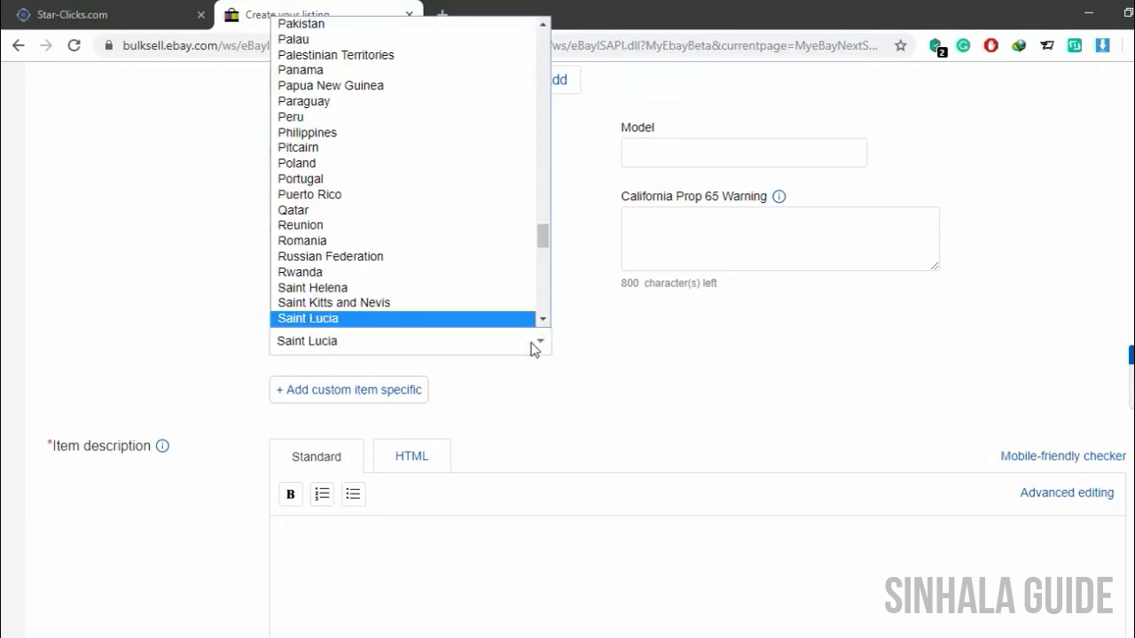
key("Down")
key("Down")
key("Down")
key("Down")
key("Down")
key("Down")
key("Down")
key("Down")
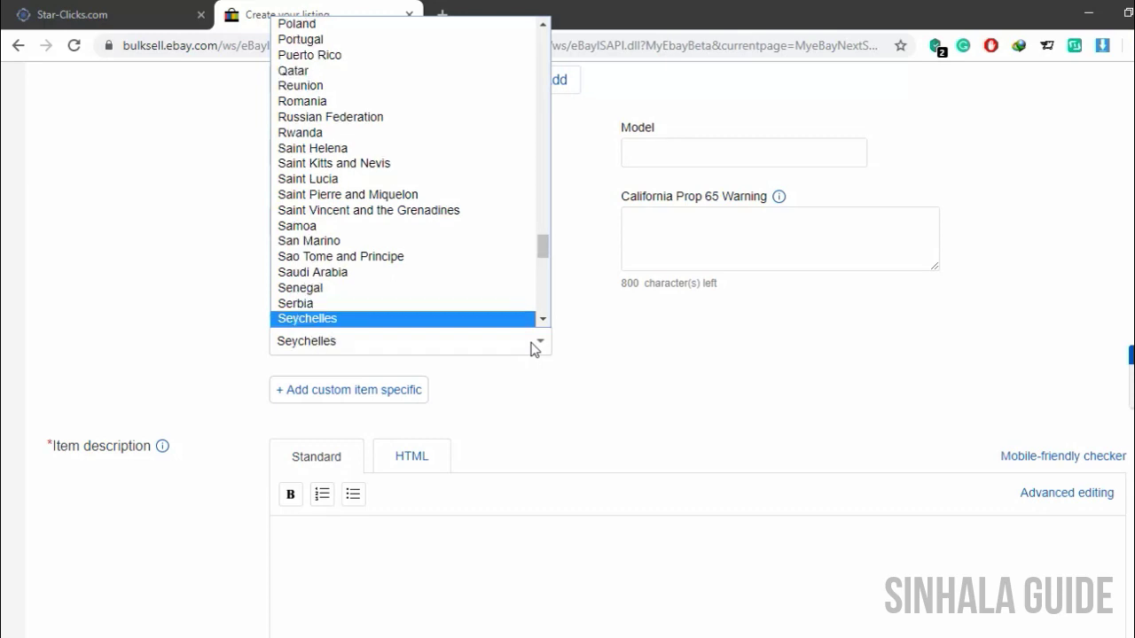
key("Down")
key("Down")
key("Down")
key("Down")
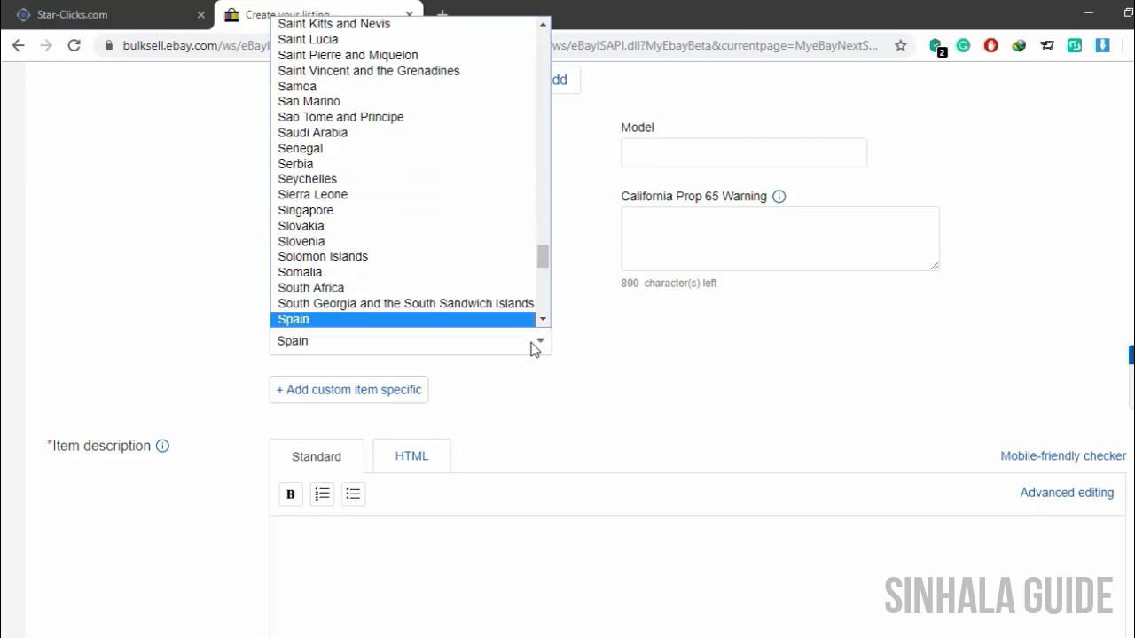
key("Up")
key("Return")
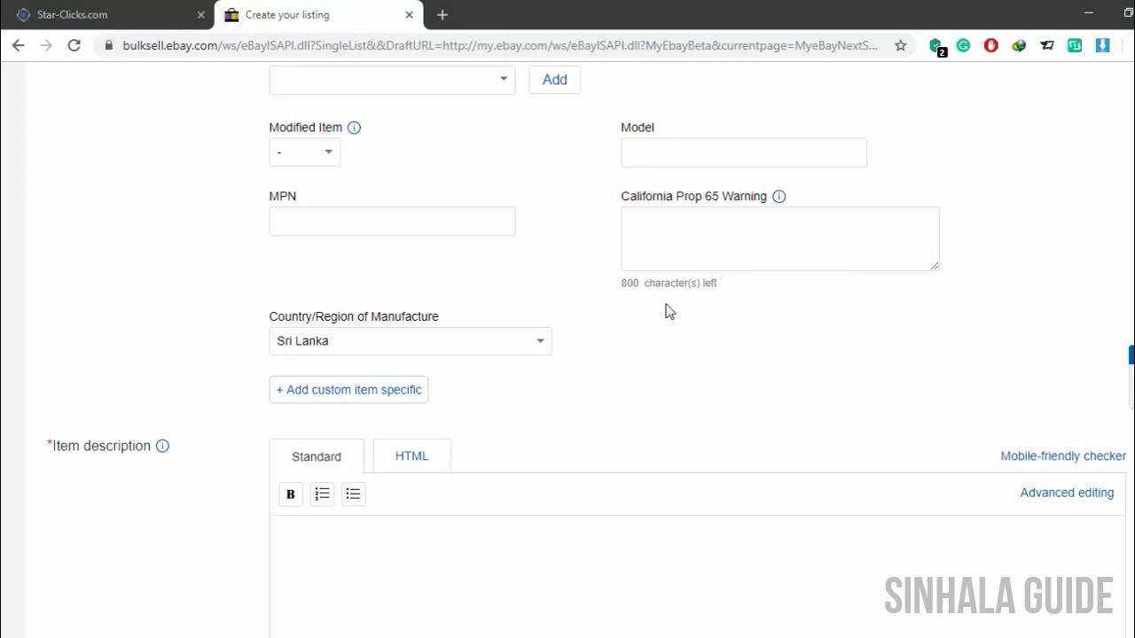
Step: Copy the entire prepared product text from the untitled Notepad document into the listing's item description
scroll(615, 467, "down", 3)
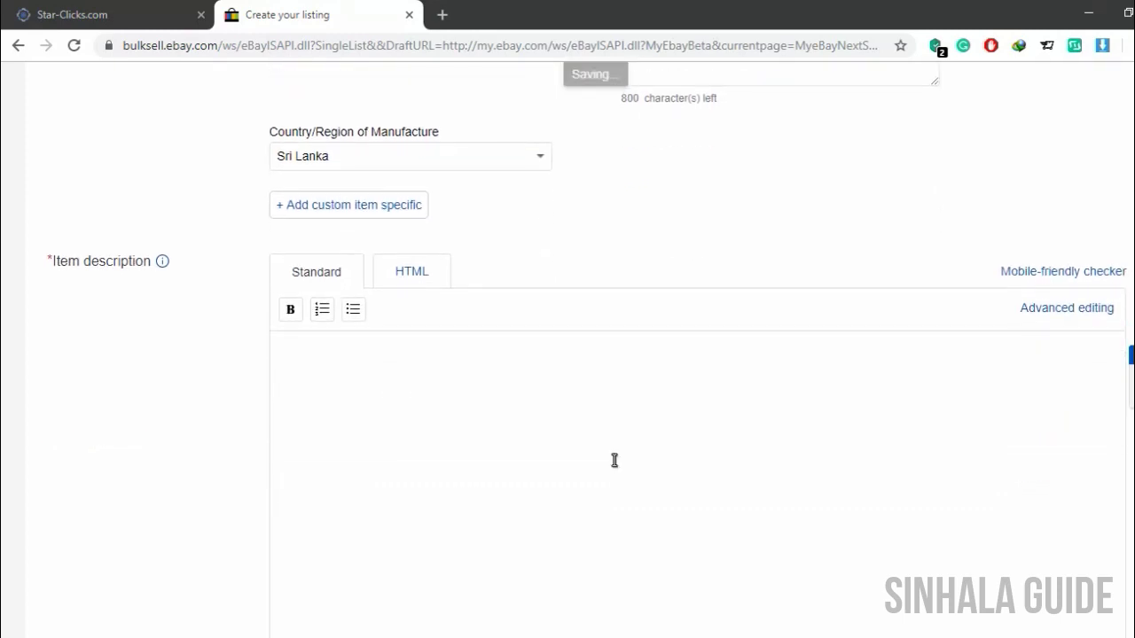
left_click(380, 407)
scroll(381, 408, "down", 1)
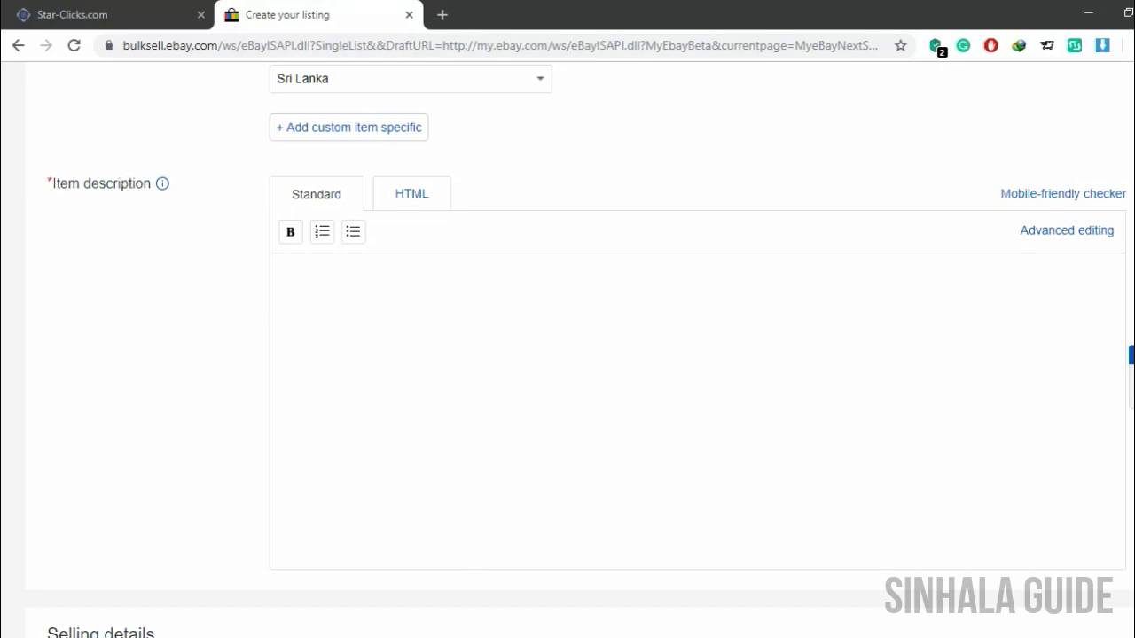
key("alt+Tab")
left_click(513, 465)
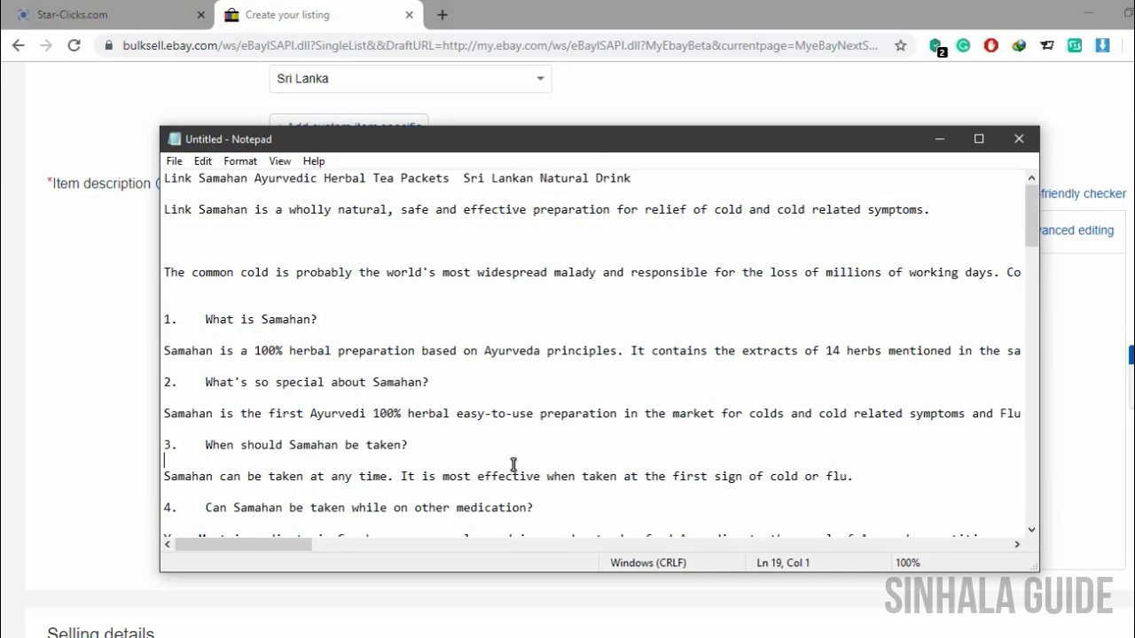
key("ctrl+a")
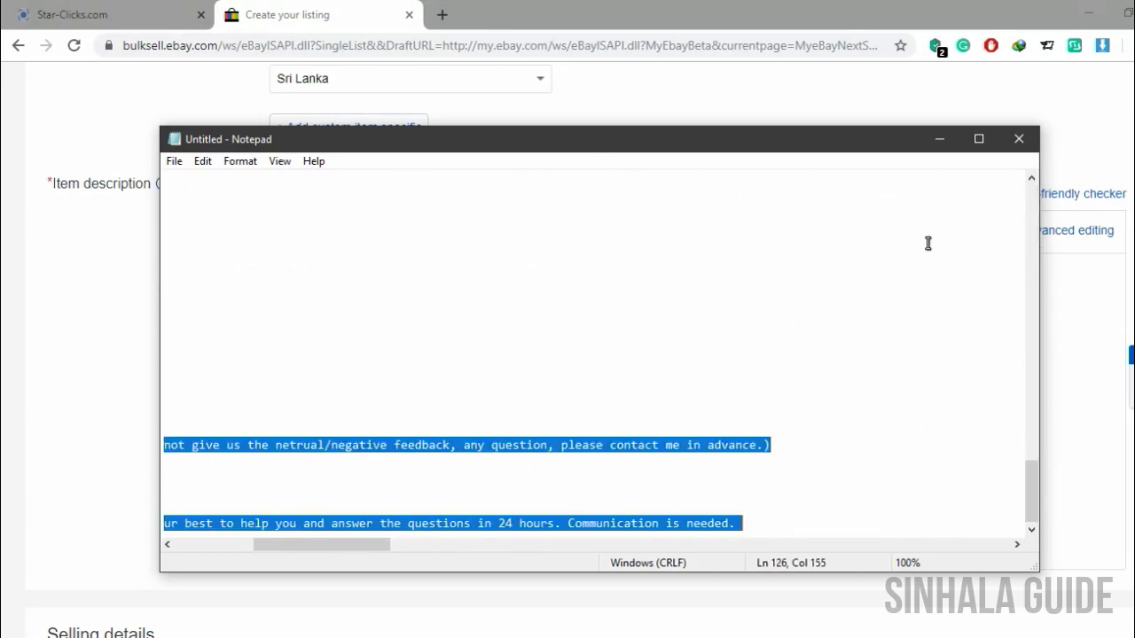
left_click(938, 138)
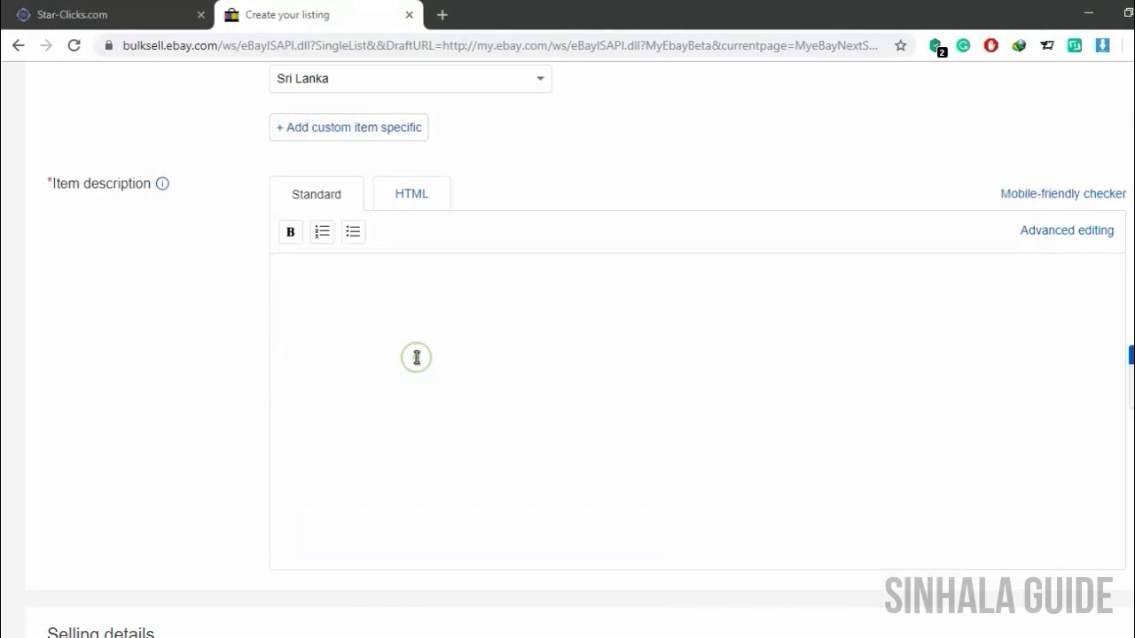
key("ctrl+v")
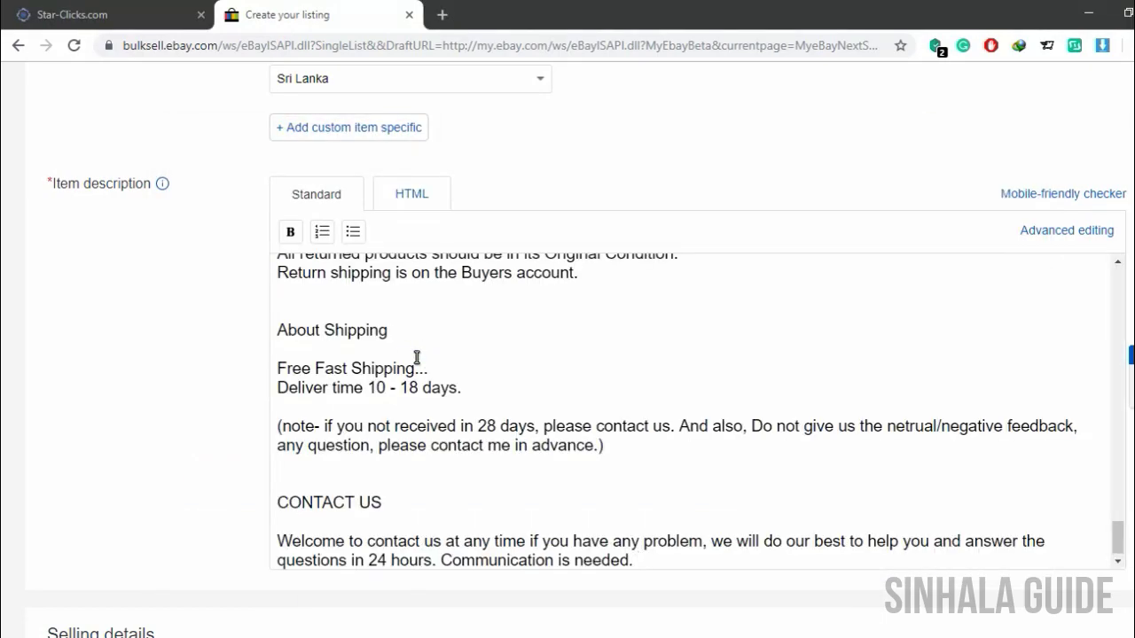
Step: Make the description's opening line, "Link Samahan Ayurvedic Herbal Tea Packets Sri Lankan Natural Drink", bold
scroll(417, 358, "up", 15)
scroll(417, 357, "up", 7)
left_click_drag(795, 279, 280, 270)
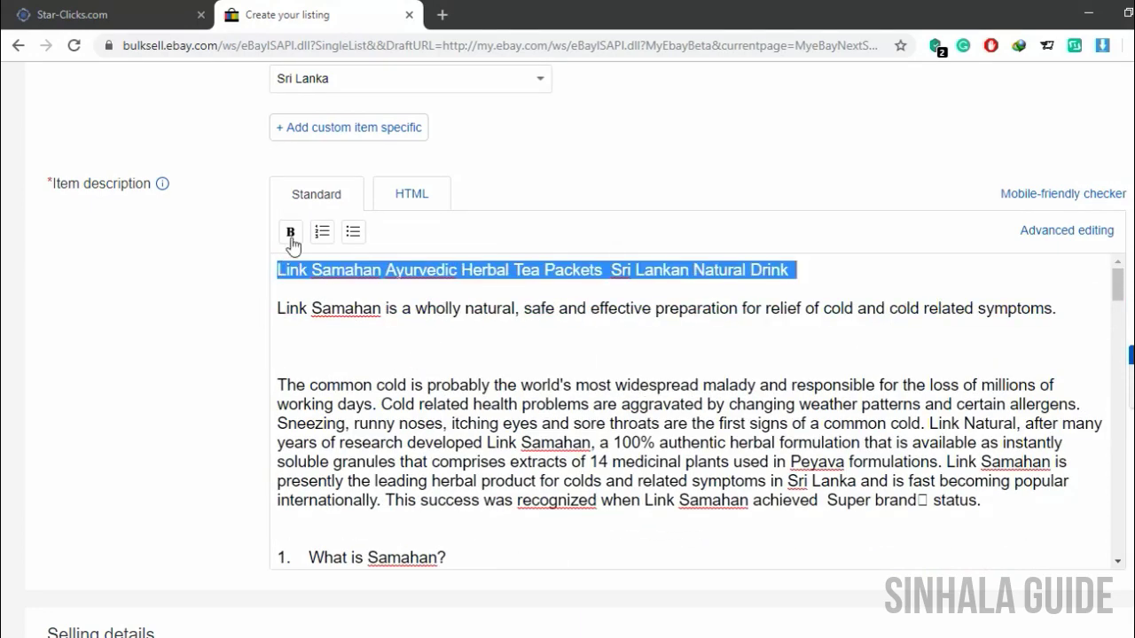
left_click(290, 234)
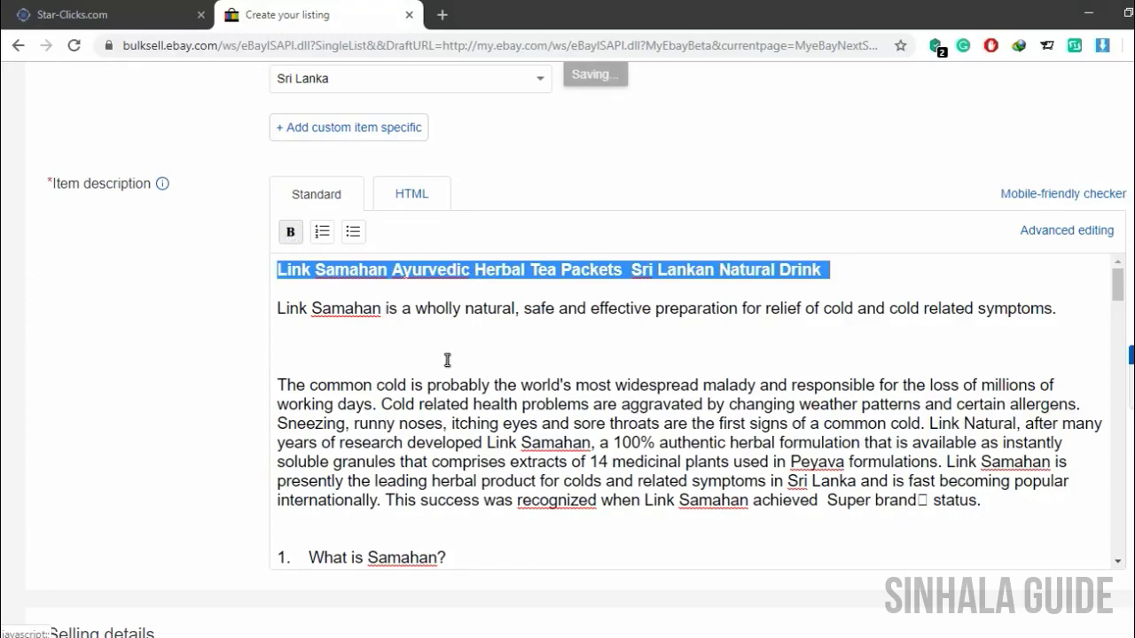
left_click(400, 325)
scroll(432, 410, "down", 3)
scroll(434, 411, "up", 3)
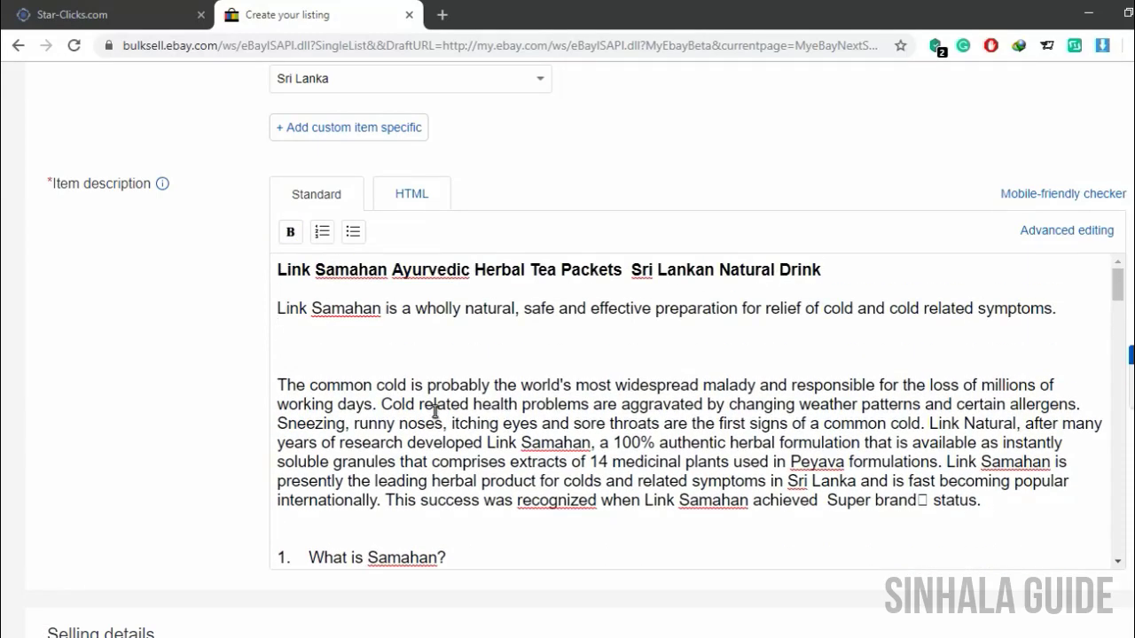
Step: Change the Purpose in the additional item specifics to Cold & Flu
scroll(434, 411, "up", 5)
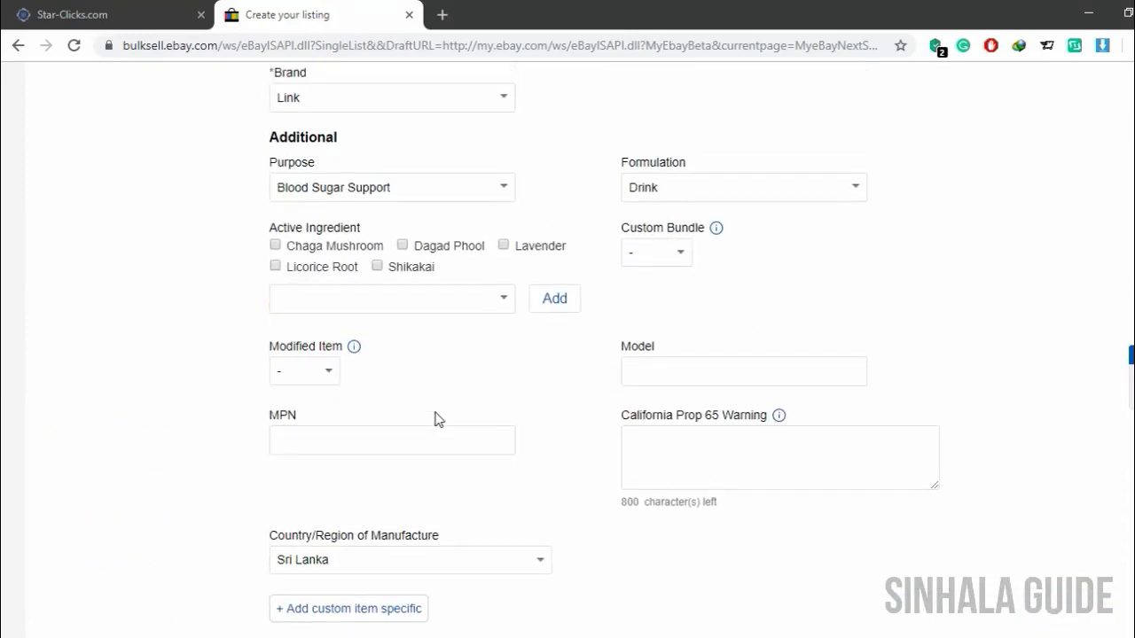
left_click(502, 194)
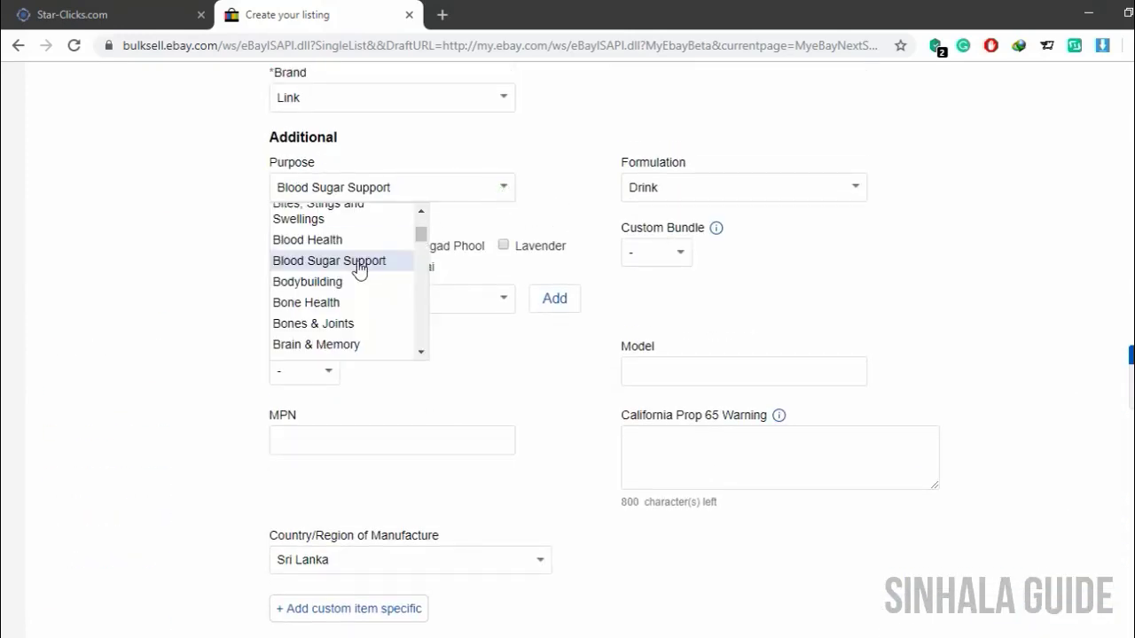
scroll(355, 275, "up", 1)
scroll(355, 275, "down", 3)
scroll(355, 280, "down", 2)
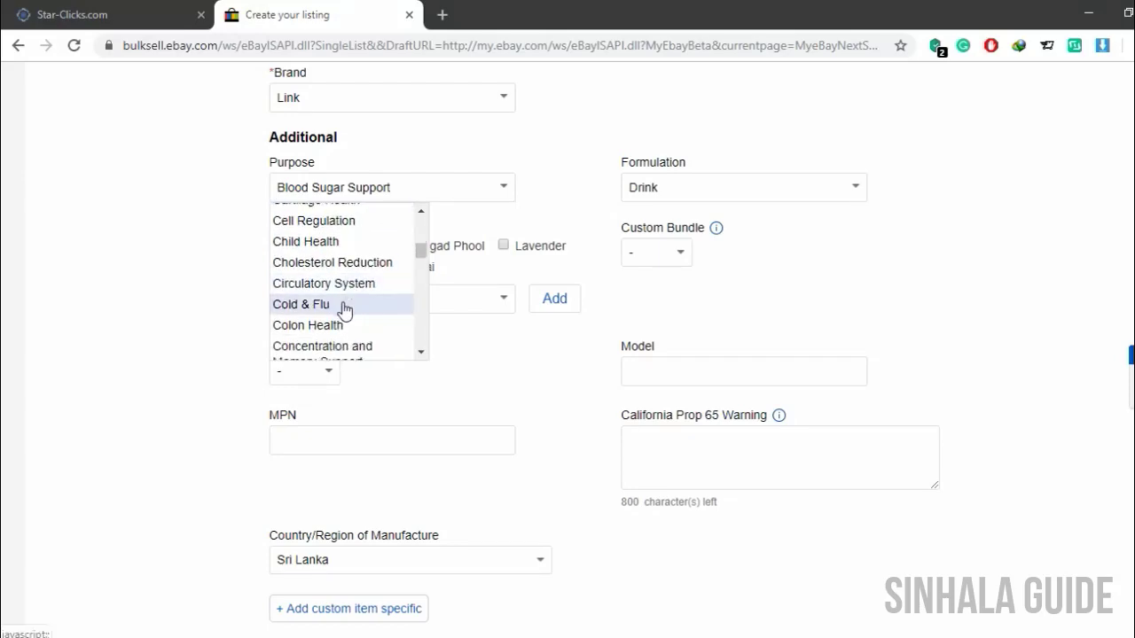
left_click(344, 304)
Step: Change the selling format of the listing to Fixed price
scroll(461, 435, "down", 8)
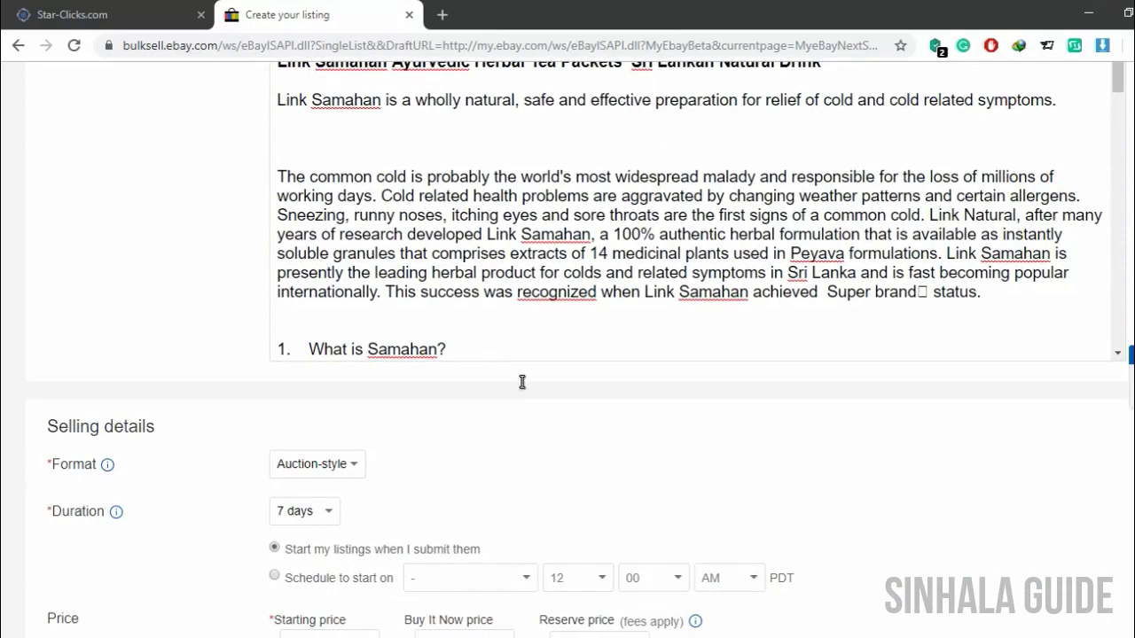
scroll(435, 399, "down", 2)
left_click(362, 326)
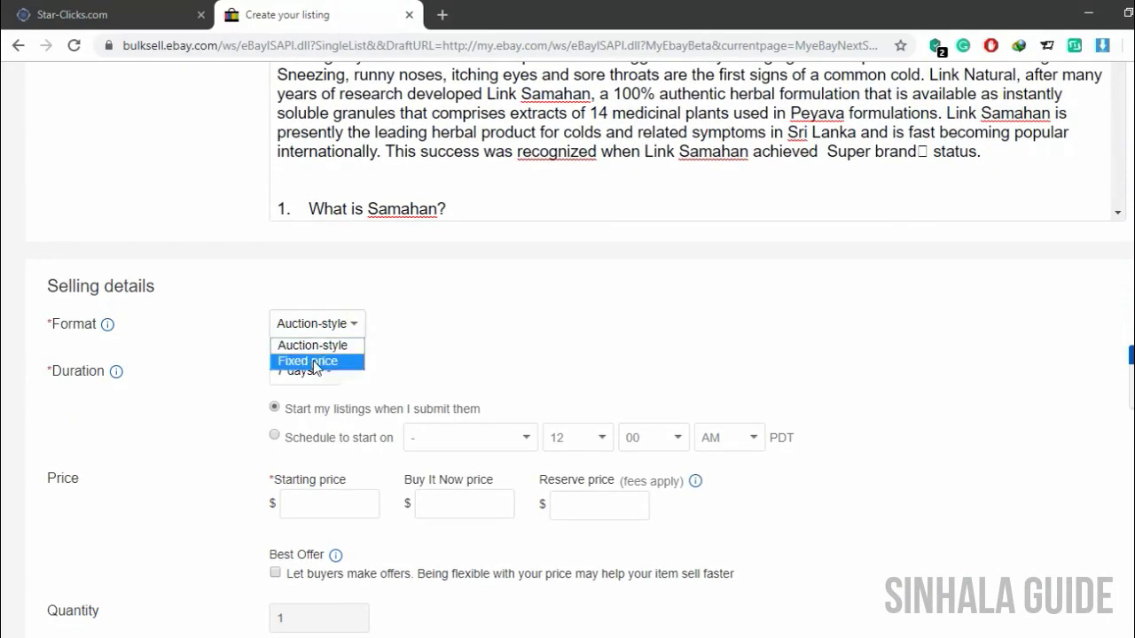
left_click(310, 364)
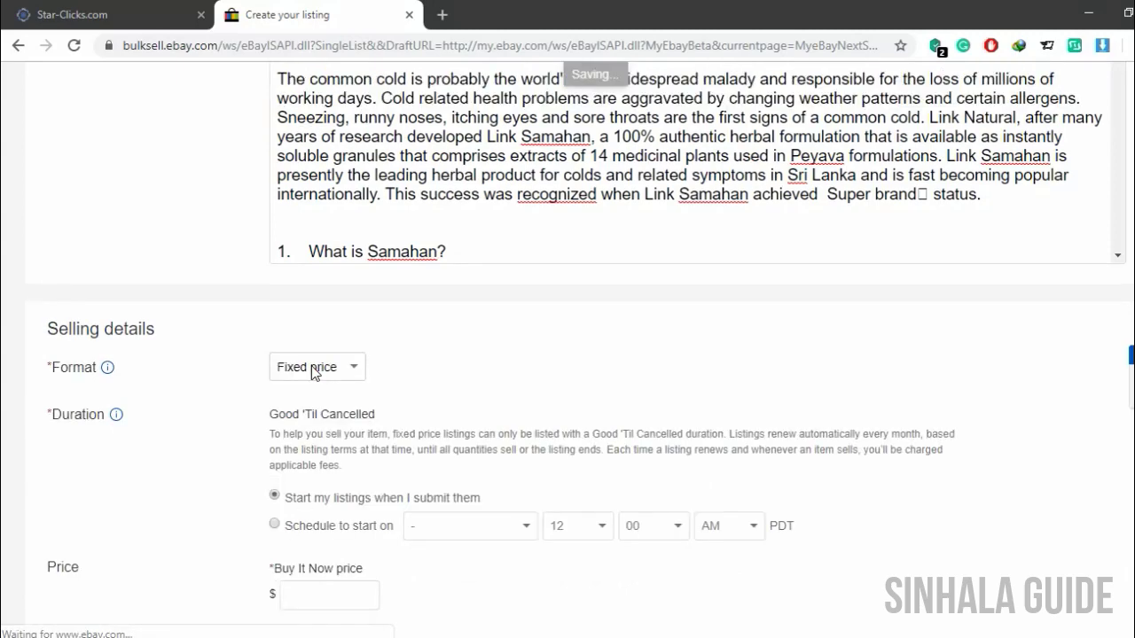
Step: Enter a Buy It Now price of $0.99 and set the quantity to 5
scroll(434, 430, "down", 1)
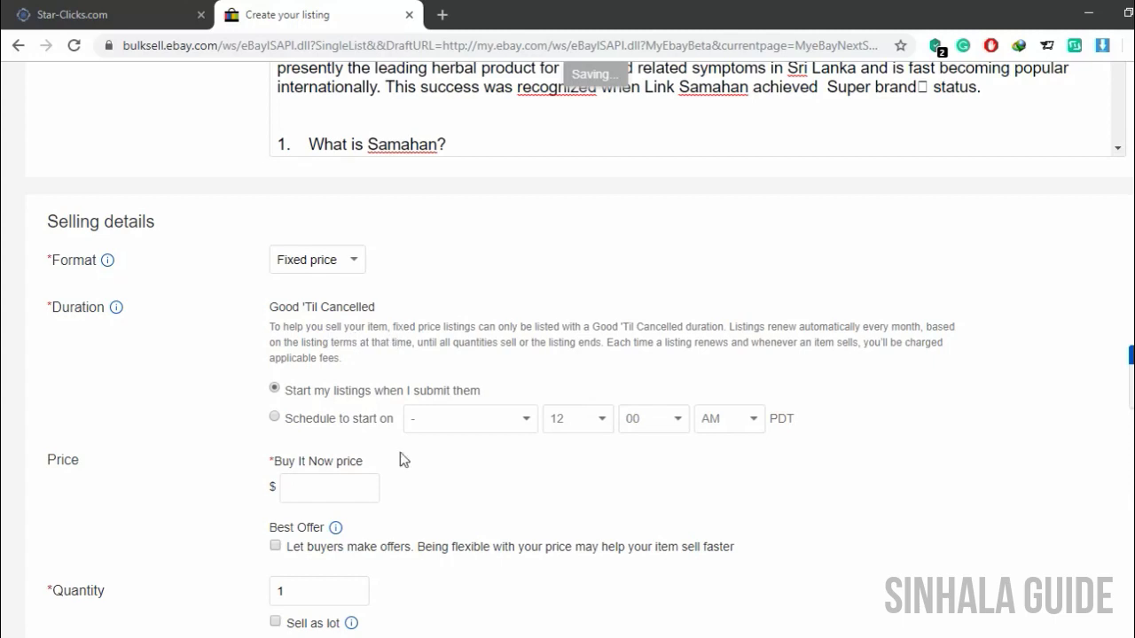
scroll(400, 459, "down", 2)
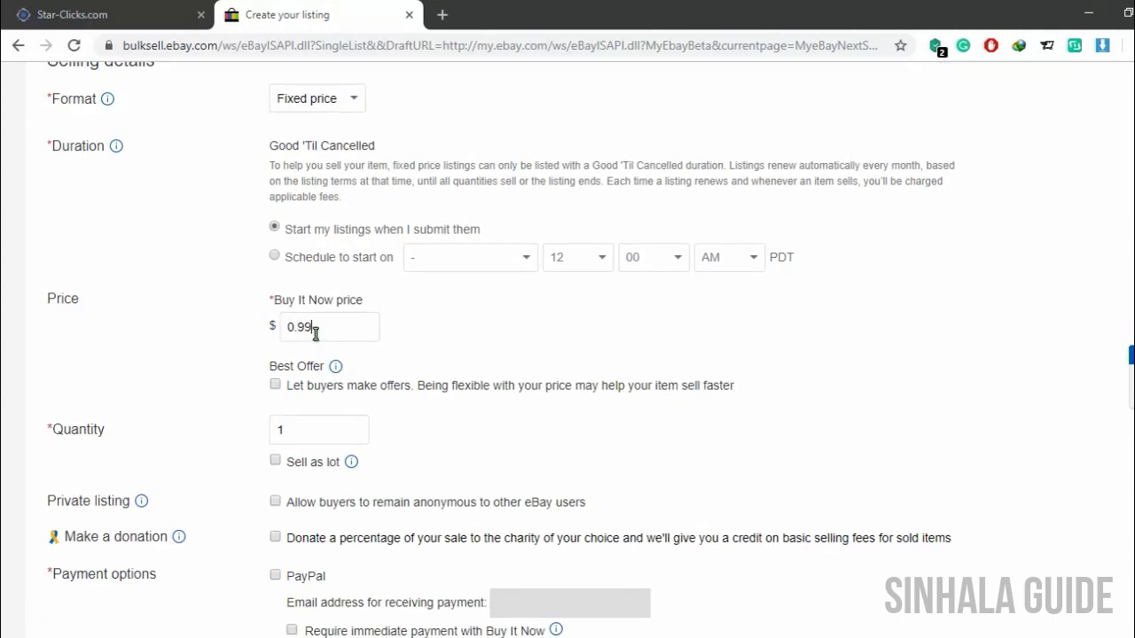
scroll(429, 428, "down", 1)
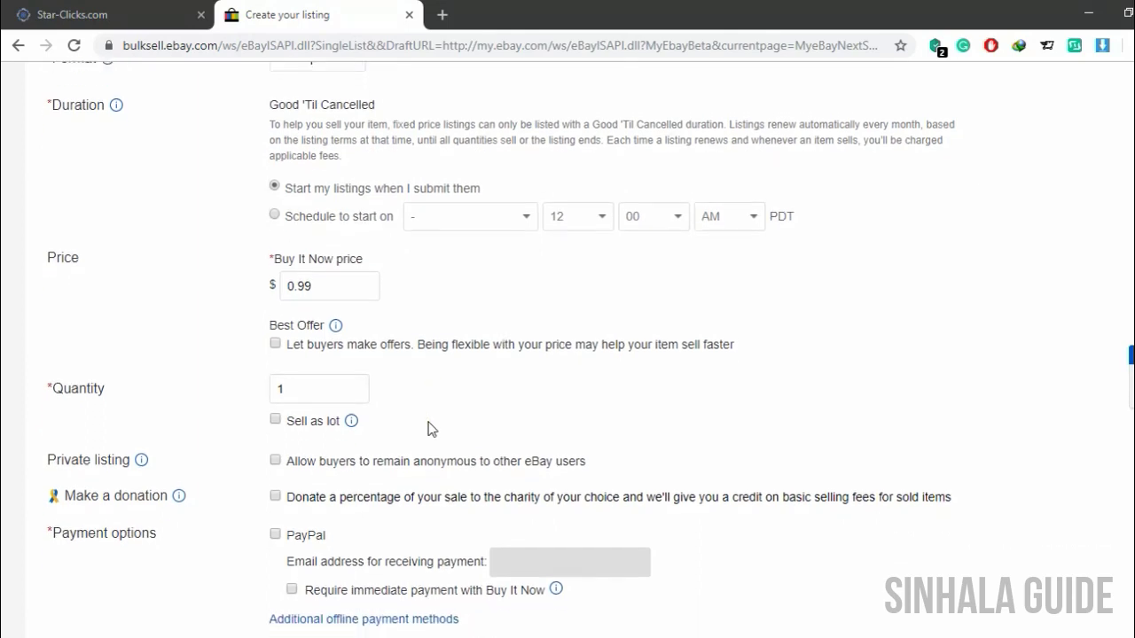
scroll(446, 375, "down", 2)
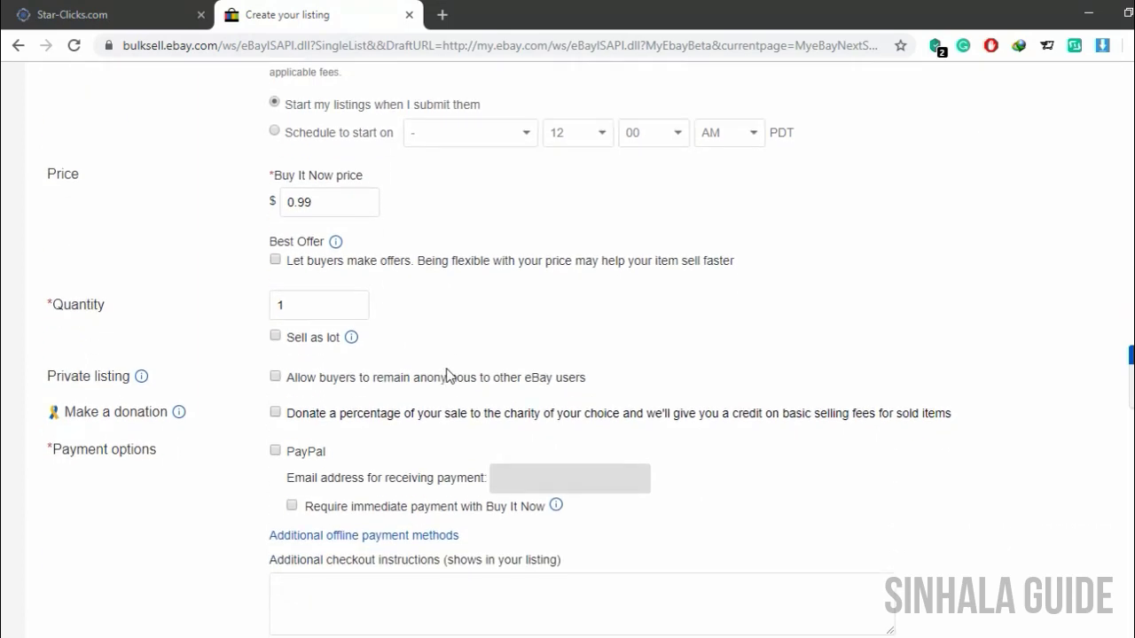
double_click(329, 306)
type("5")
scroll(440, 344, "down", 1)
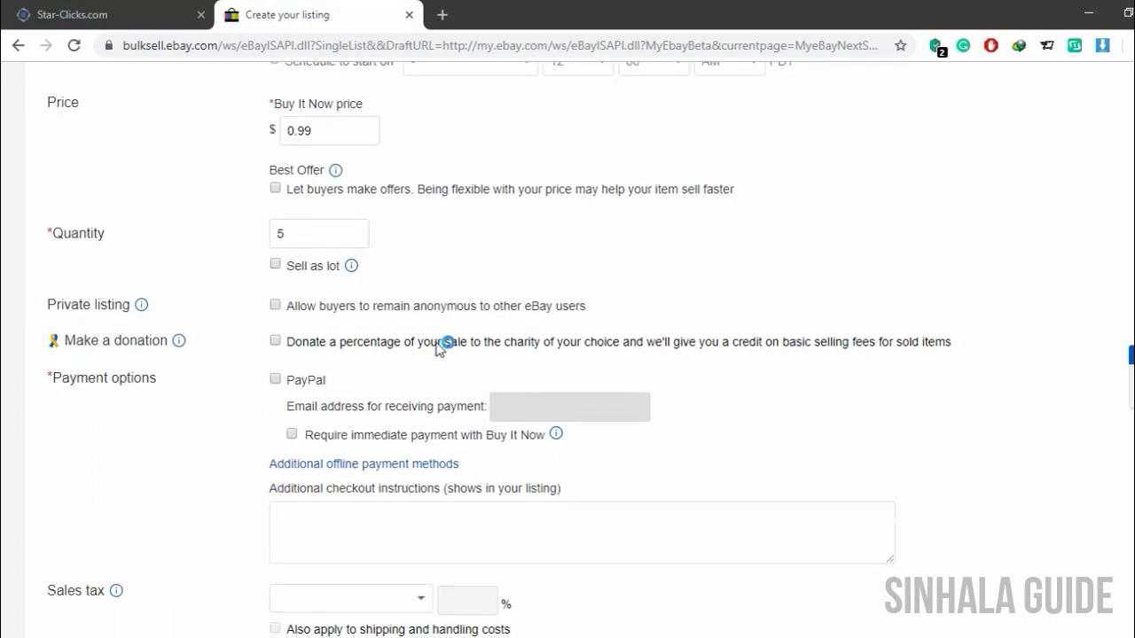
Step: Accept PayPal as the payment option for the listing
left_click(275, 380)
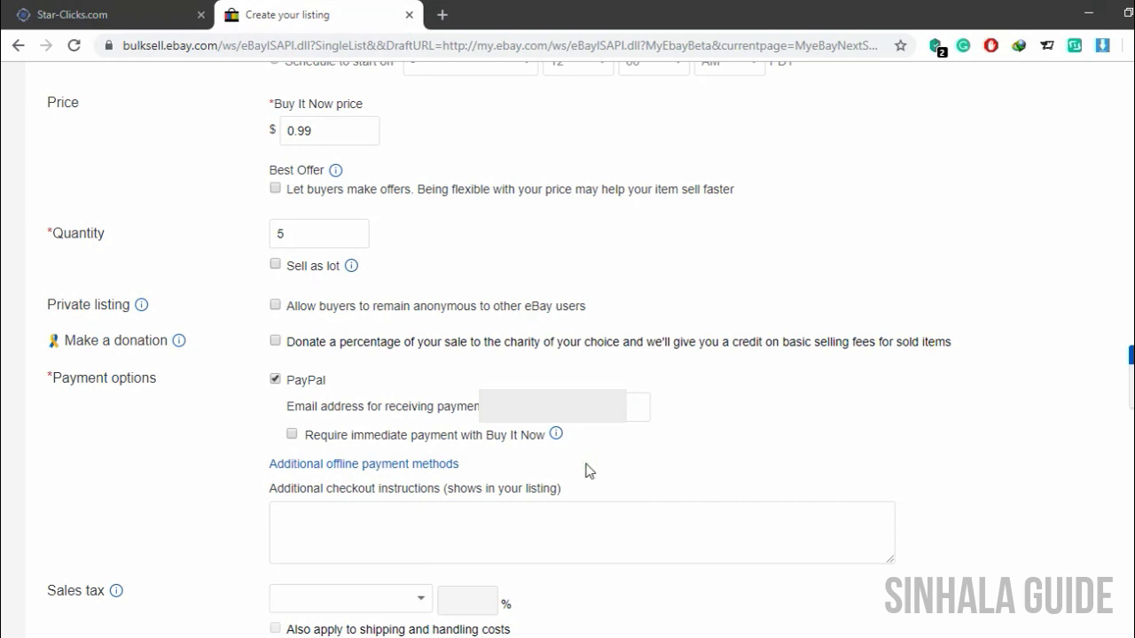
Step: Set the international shipping in the shipping details to "Flat: same cost to all buyers"
scroll(590, 471, "down", 7)
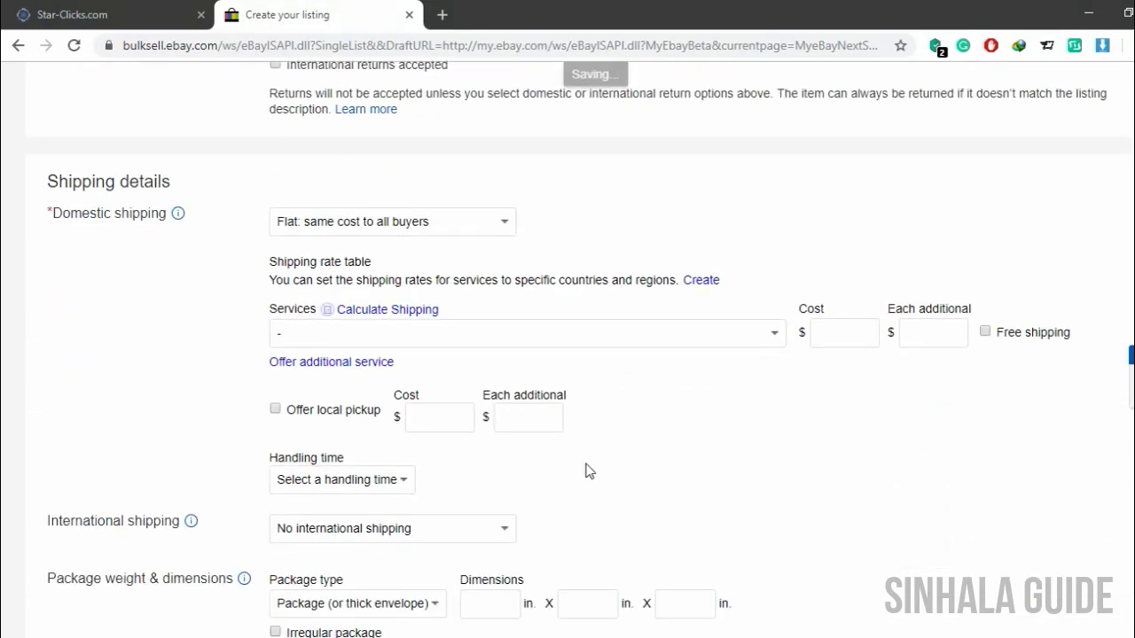
scroll(585, 471, "up", 1)
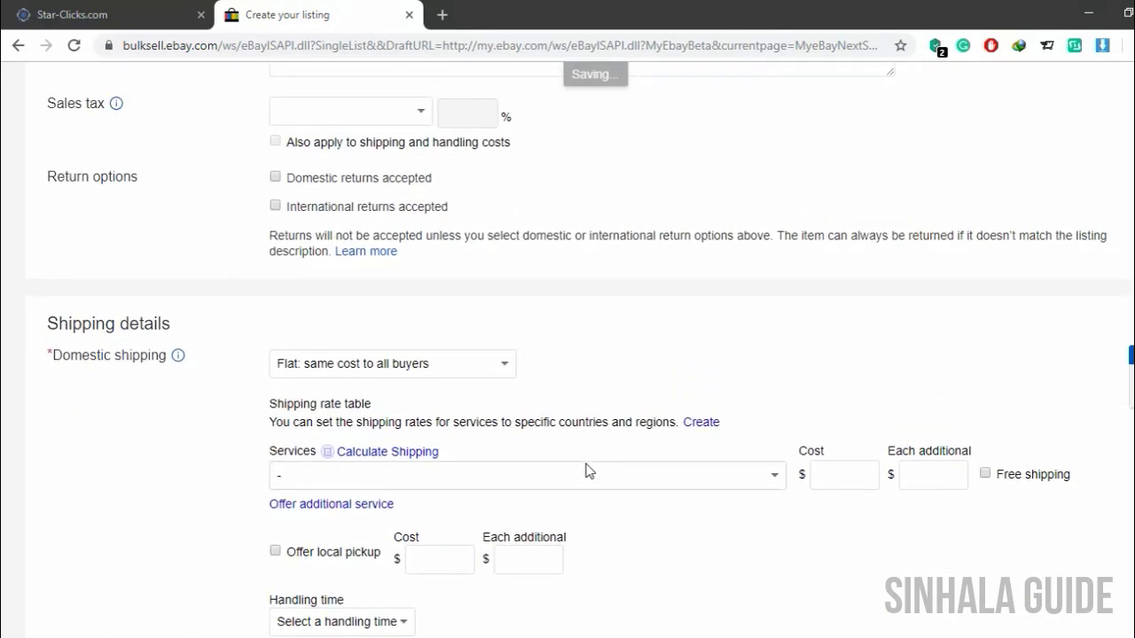
scroll(514, 337, "down", 1)
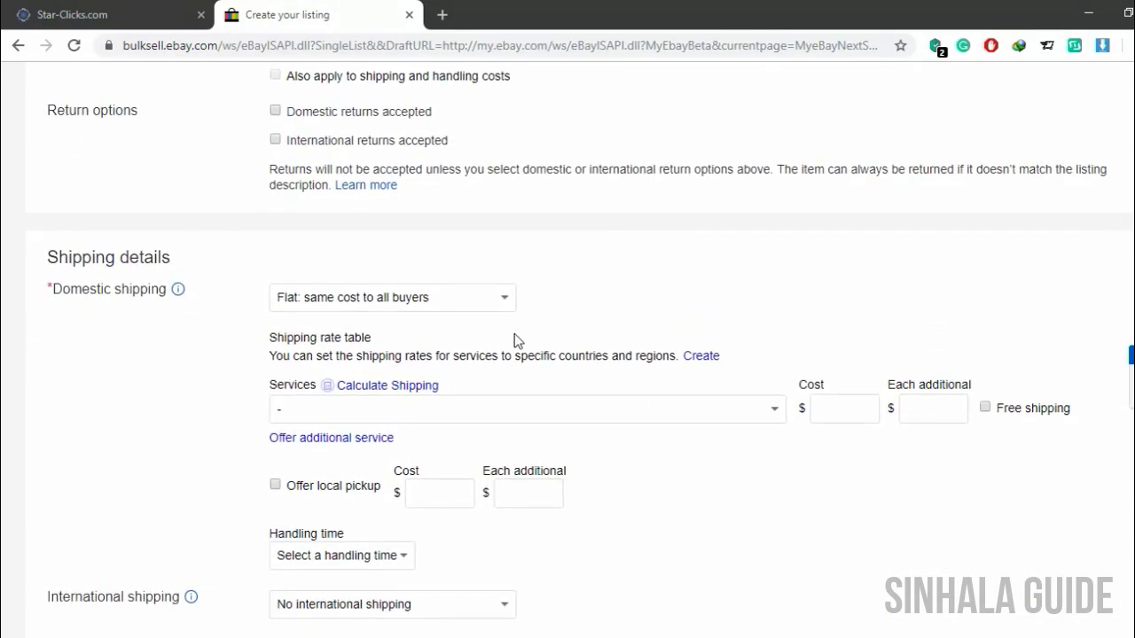
scroll(503, 317, "down", 1)
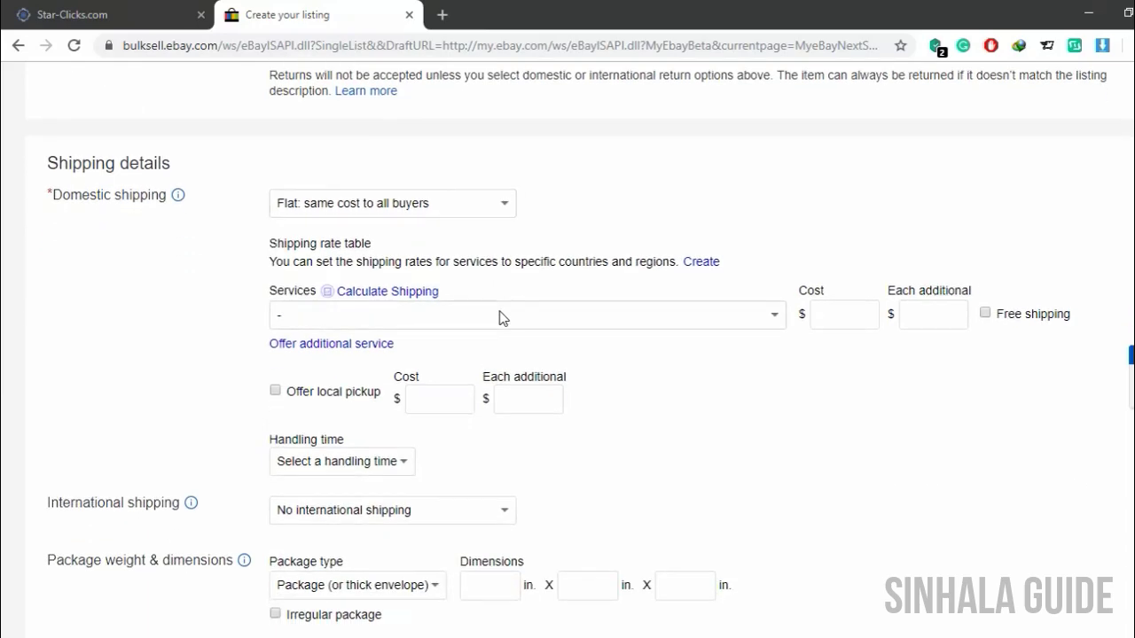
scroll(502, 317, "down", 2)
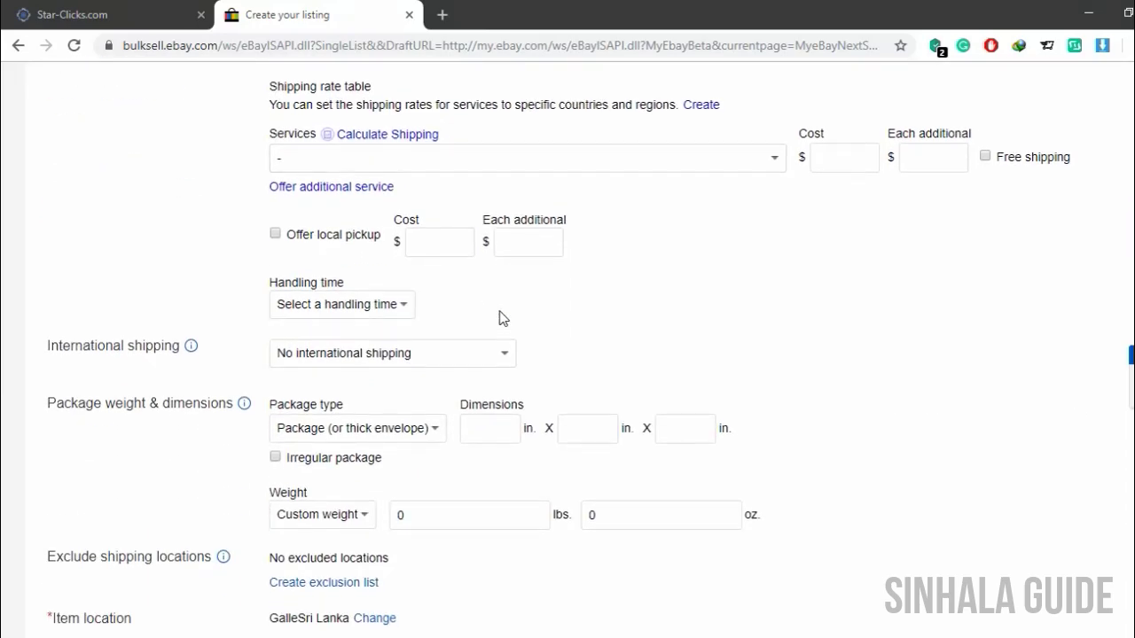
scroll(503, 317, "down", 3)
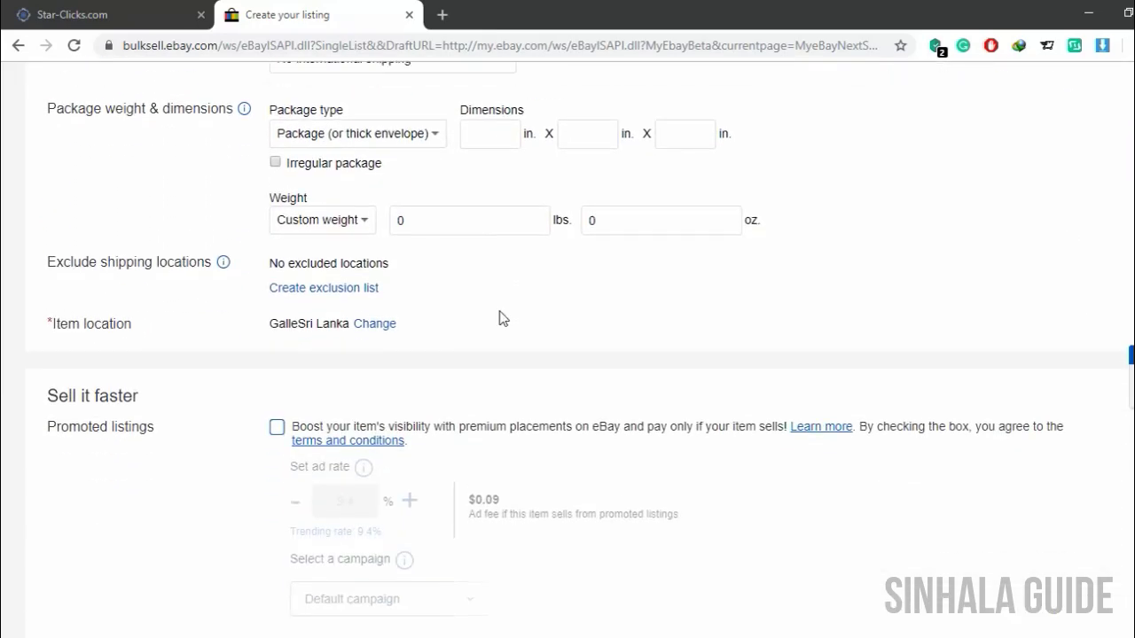
scroll(502, 318, "down", 3)
scroll(502, 317, "up", 5)
scroll(503, 317, "up", 1)
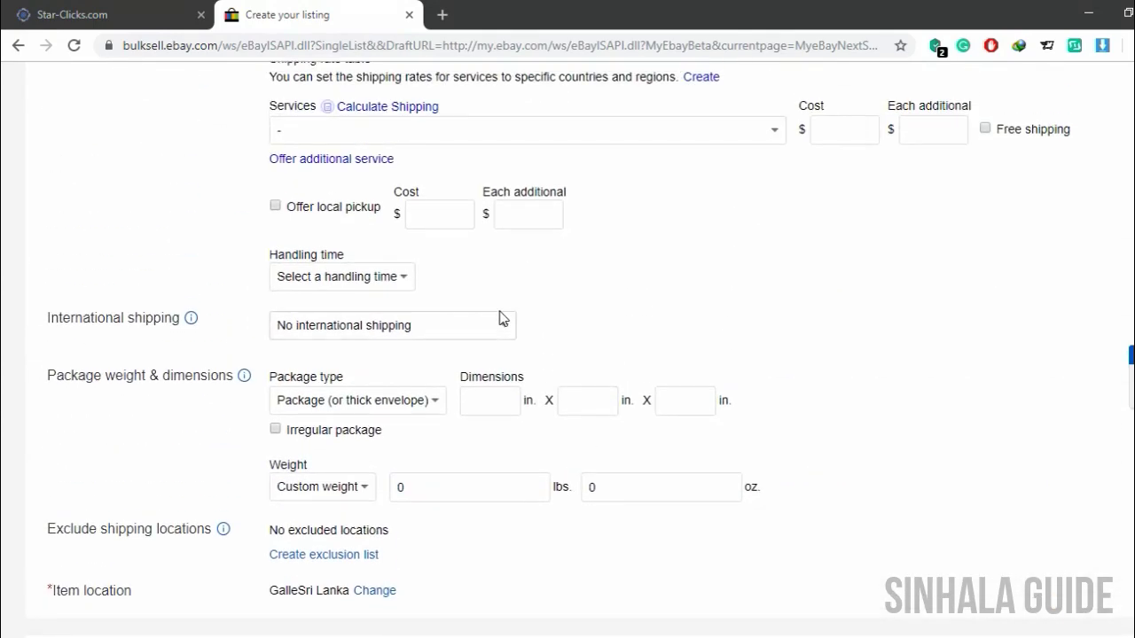
scroll(501, 318, "up", 1)
left_click(477, 389)
left_click(413, 405)
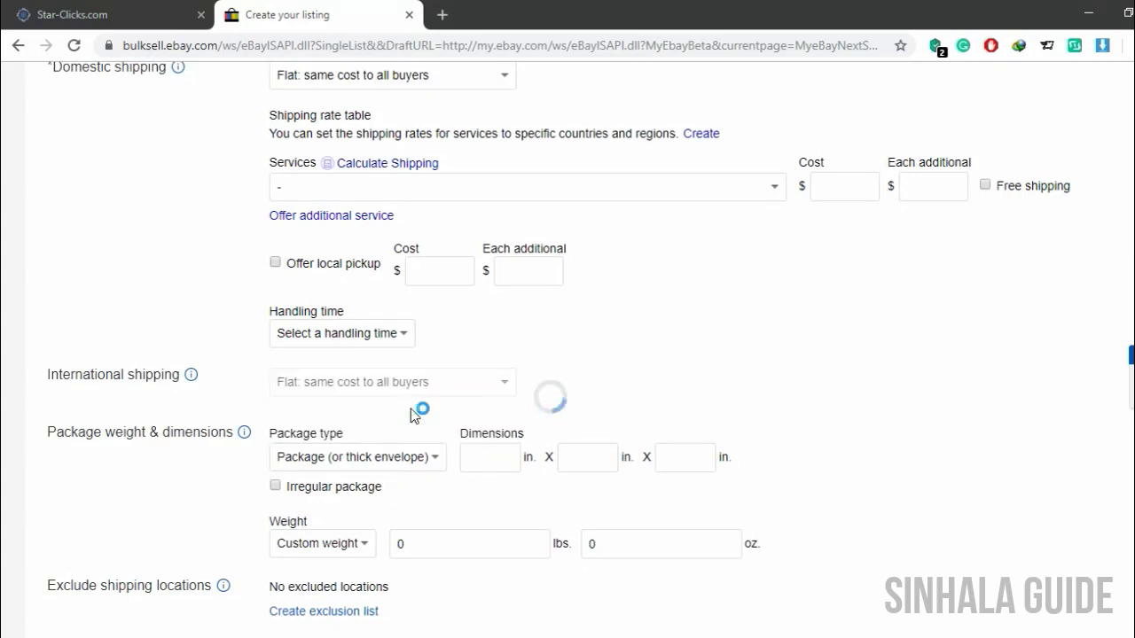
Step: Choose Economy Shipping from China/Hong Kong/Taiwan to worldwide as the domestic shipping service and offer it as free shipping
left_click(777, 186)
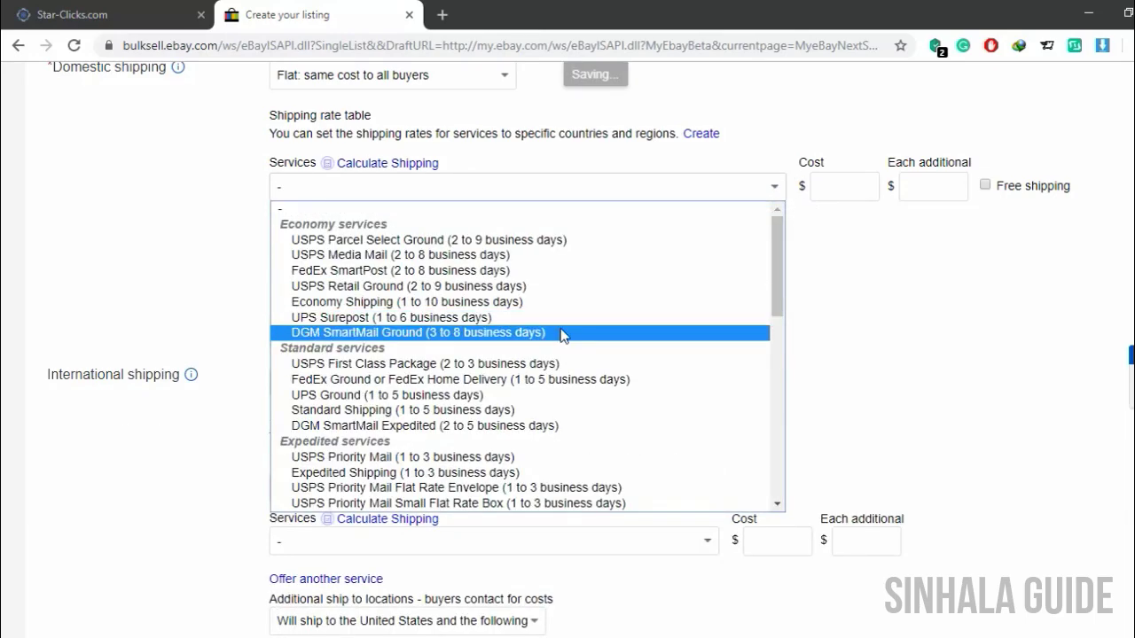
scroll(561, 334, "down", 8)
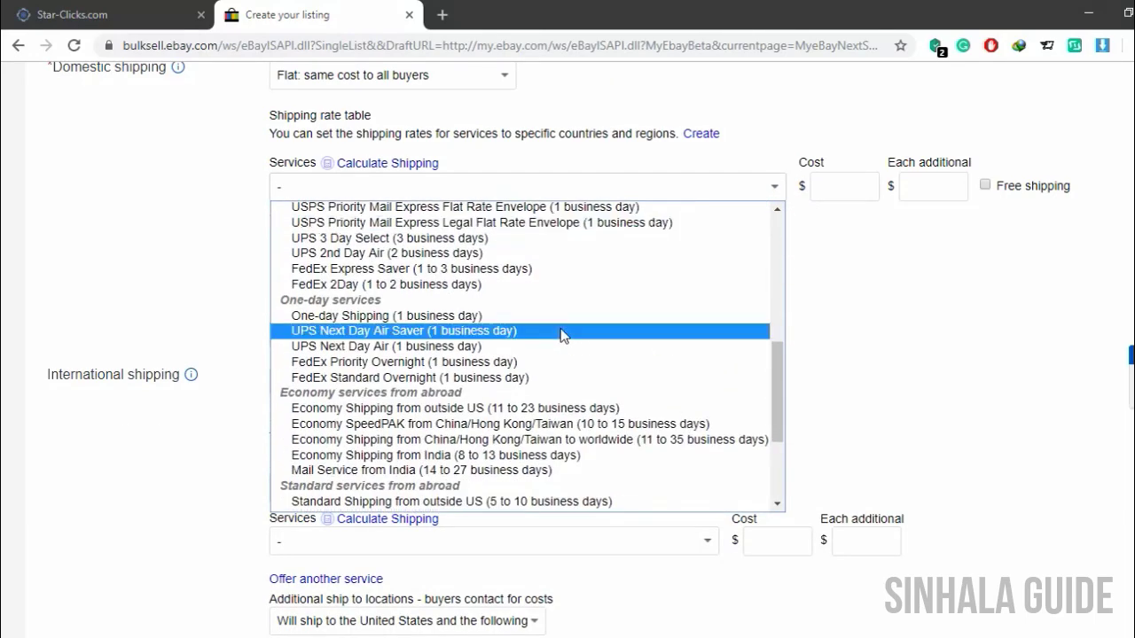
scroll(560, 334, "down", 2)
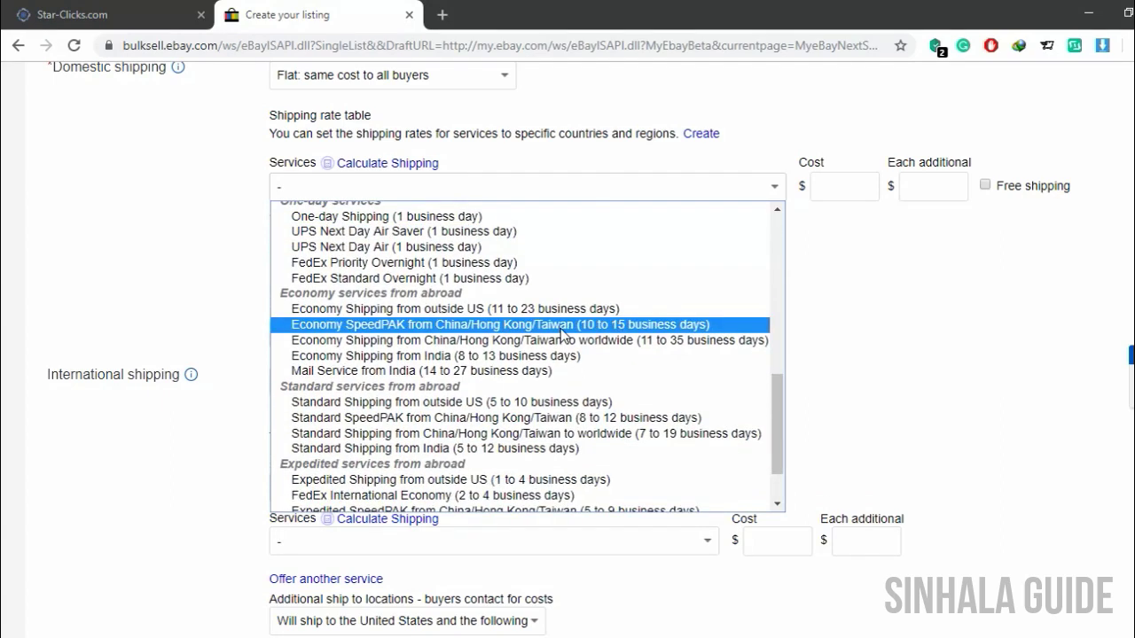
left_click(591, 341)
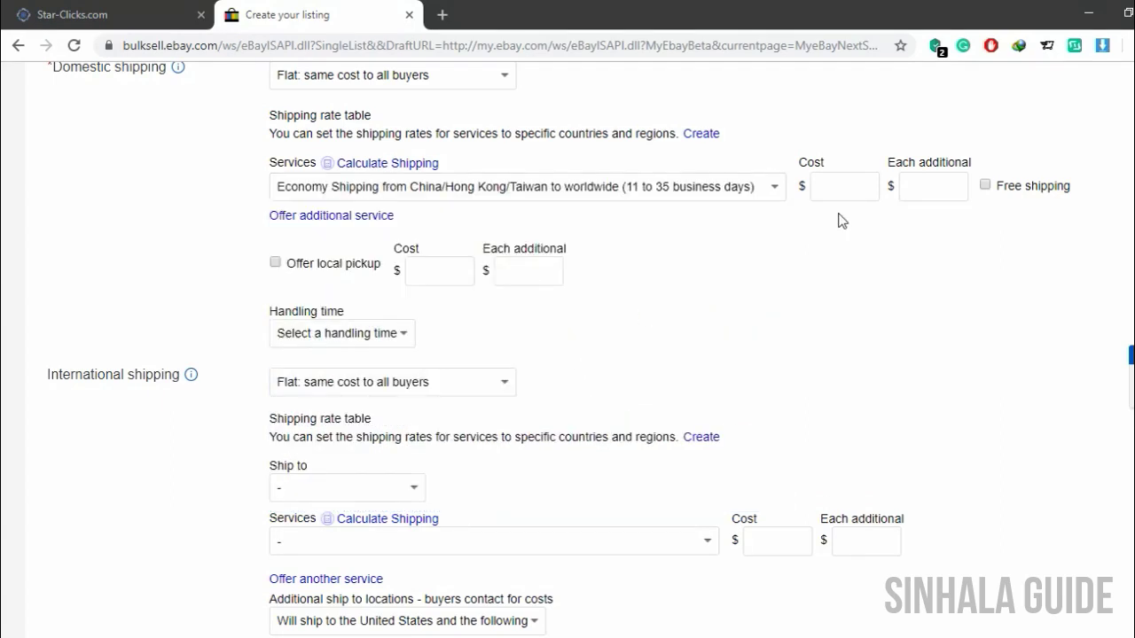
left_click(982, 188)
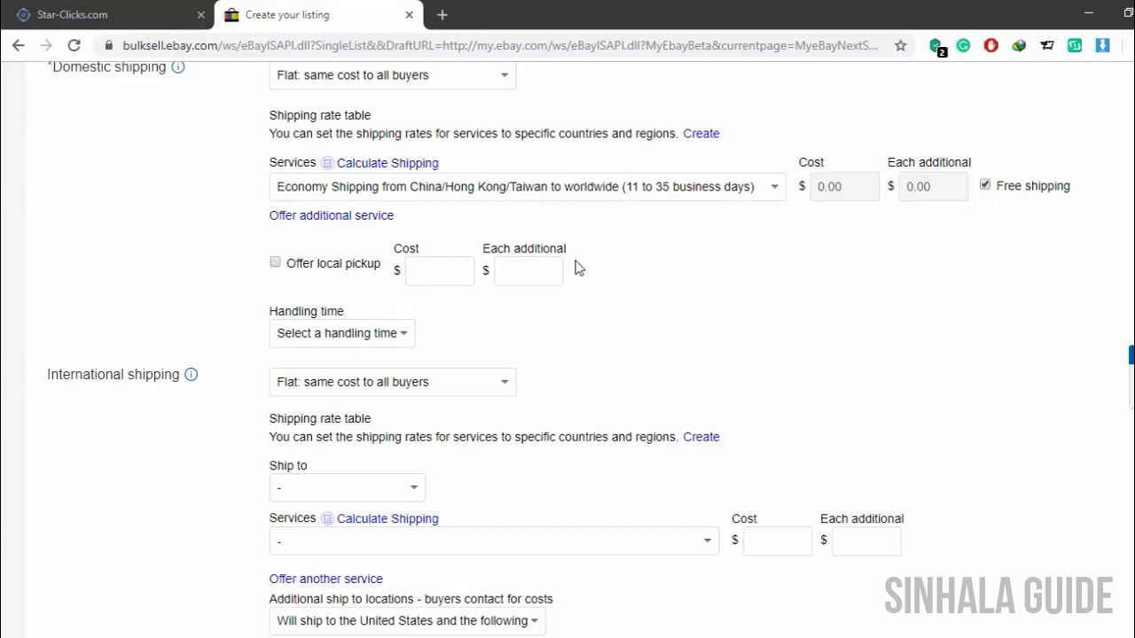
Step: Set the handling time for domestic shipping to 1 business day
left_click(363, 333)
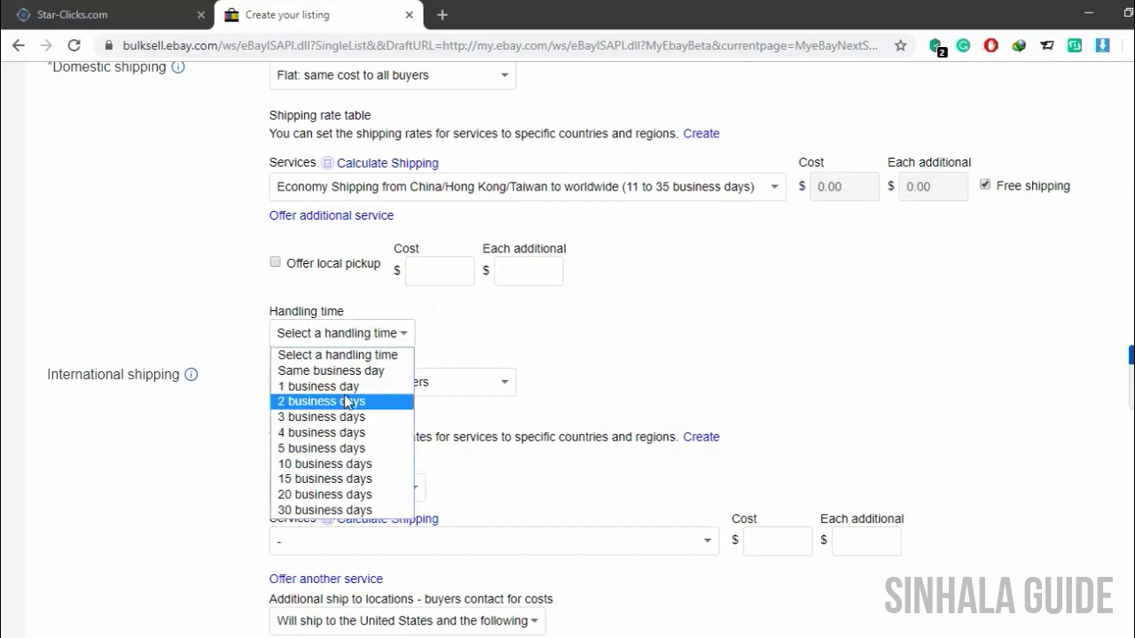
key("Up")
key("Return")
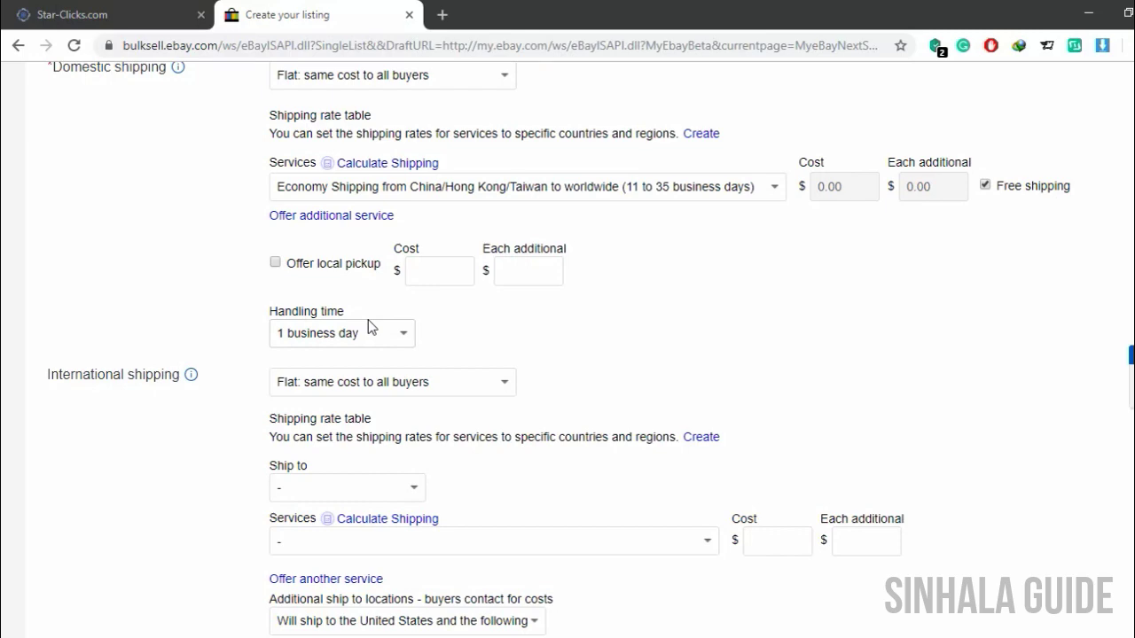
Step: Set the international shipping destination to Worldwide
scroll(371, 327, "down", 5)
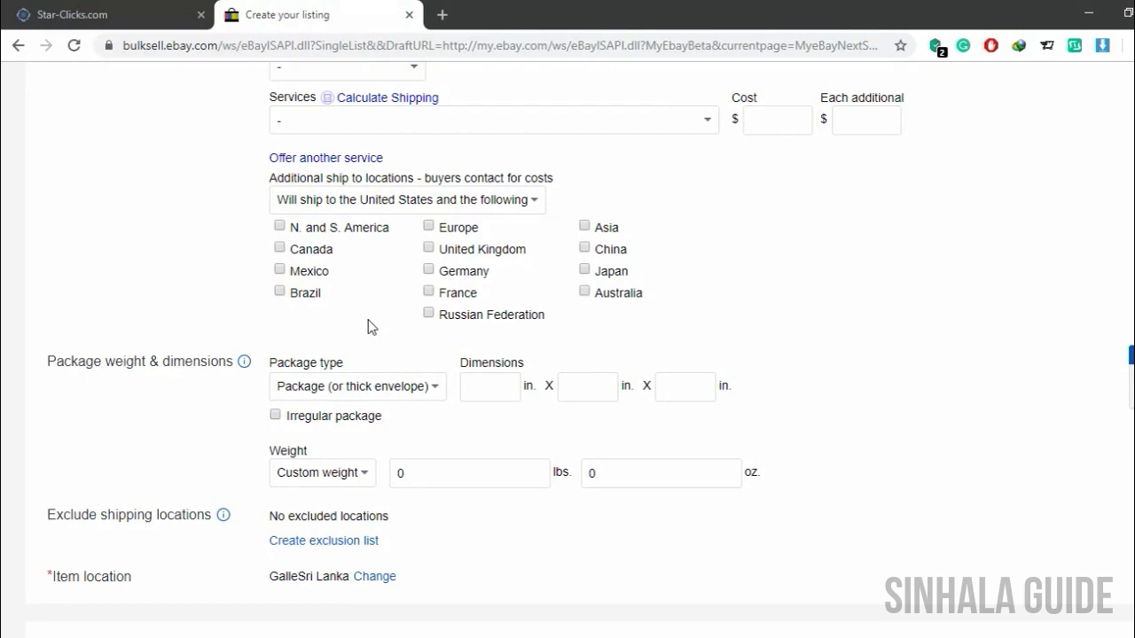
scroll(371, 327, "up", 1)
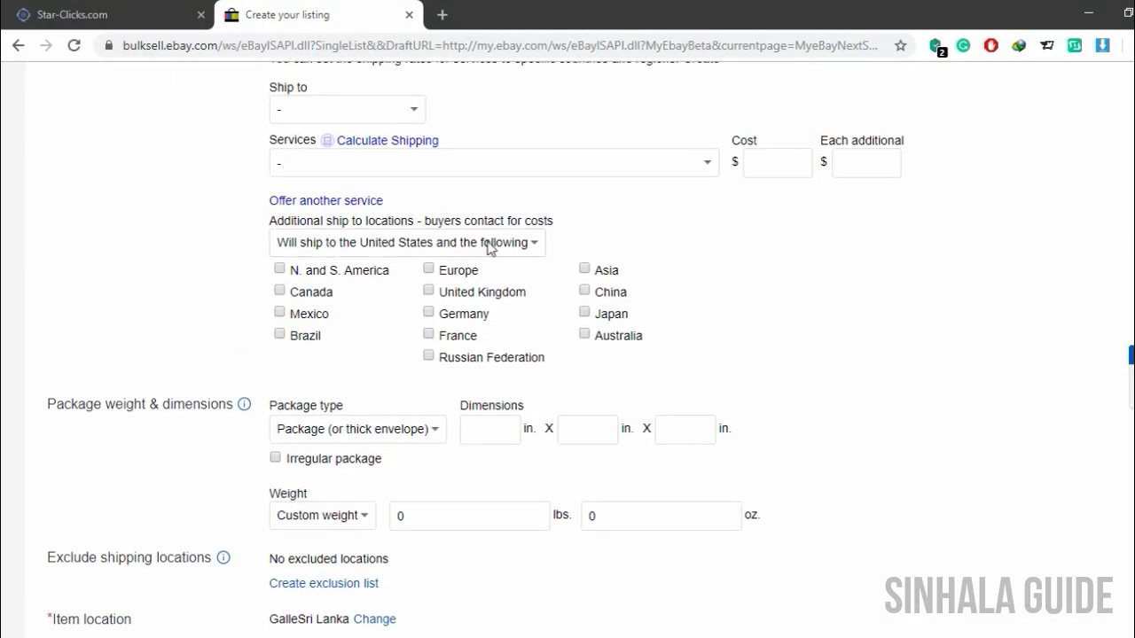
scroll(392, 227, "up", 1)
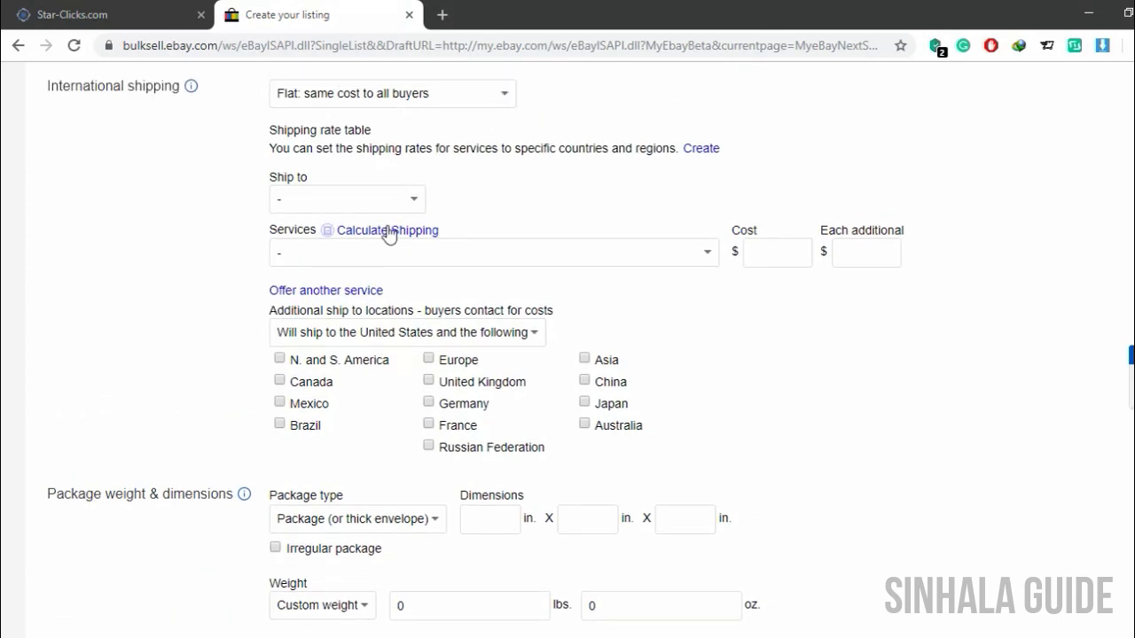
scroll(388, 233, "up", 1)
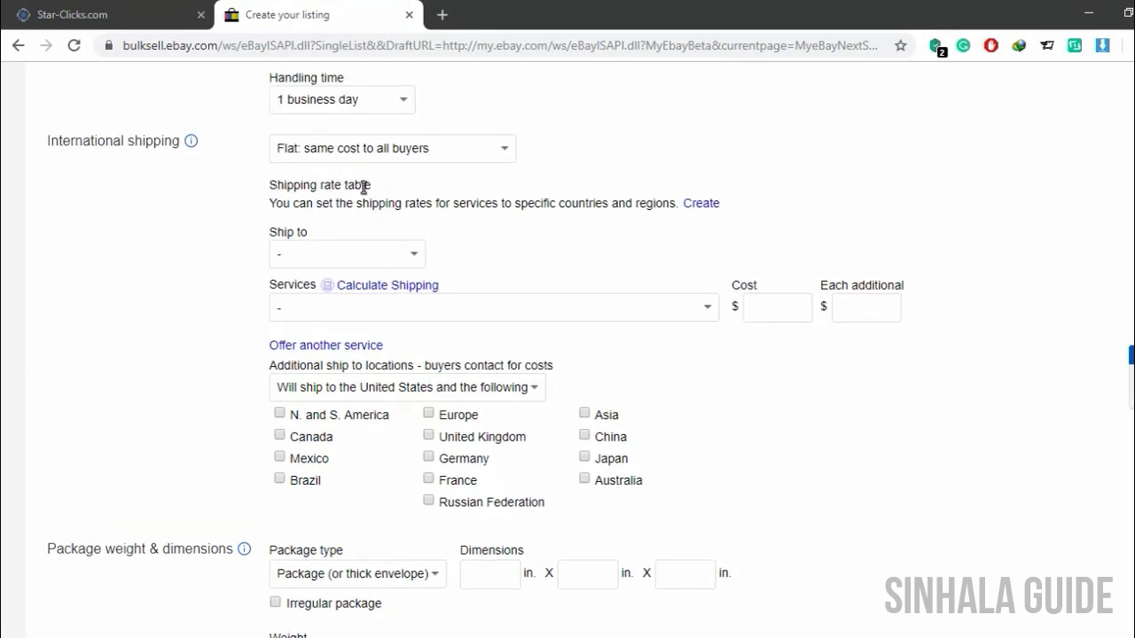
left_click(410, 258)
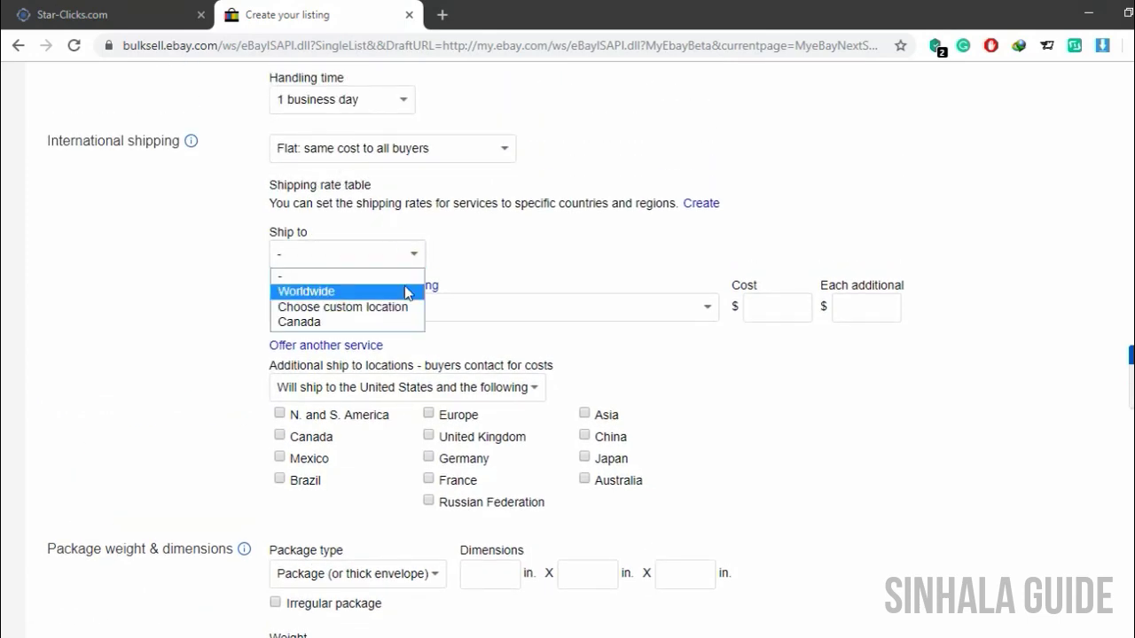
left_click(407, 293)
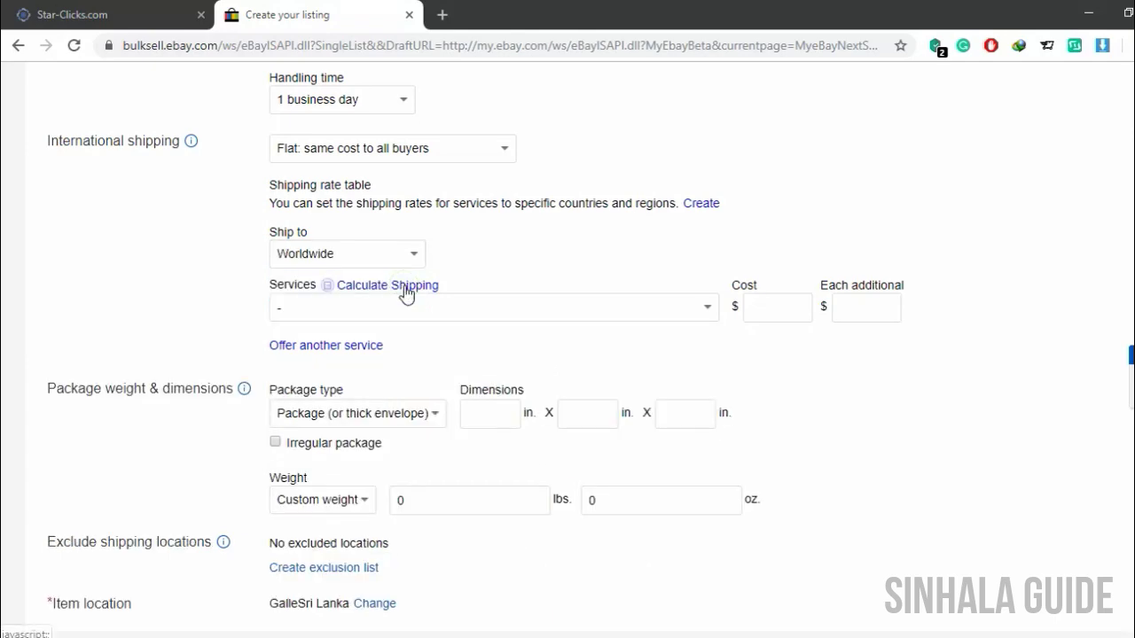
Step: Choose Expedited Shipping from China/Hong Kong/Taiwan to worldwide as the international shipping service
left_click(712, 311)
scroll(549, 555, "down", 4)
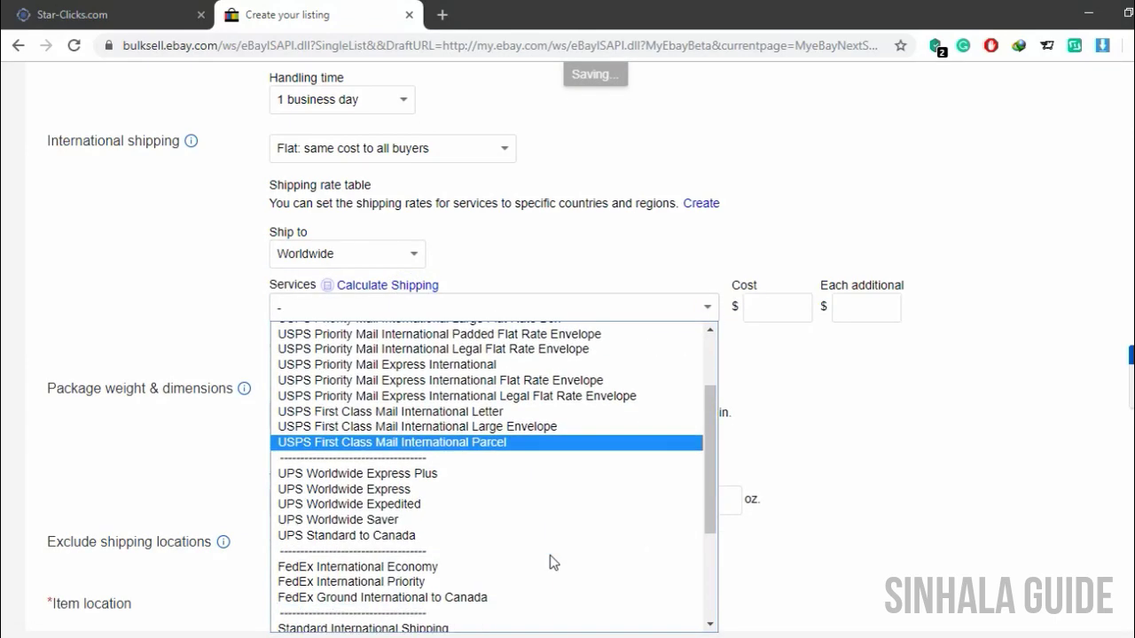
scroll(549, 555, "down", 2)
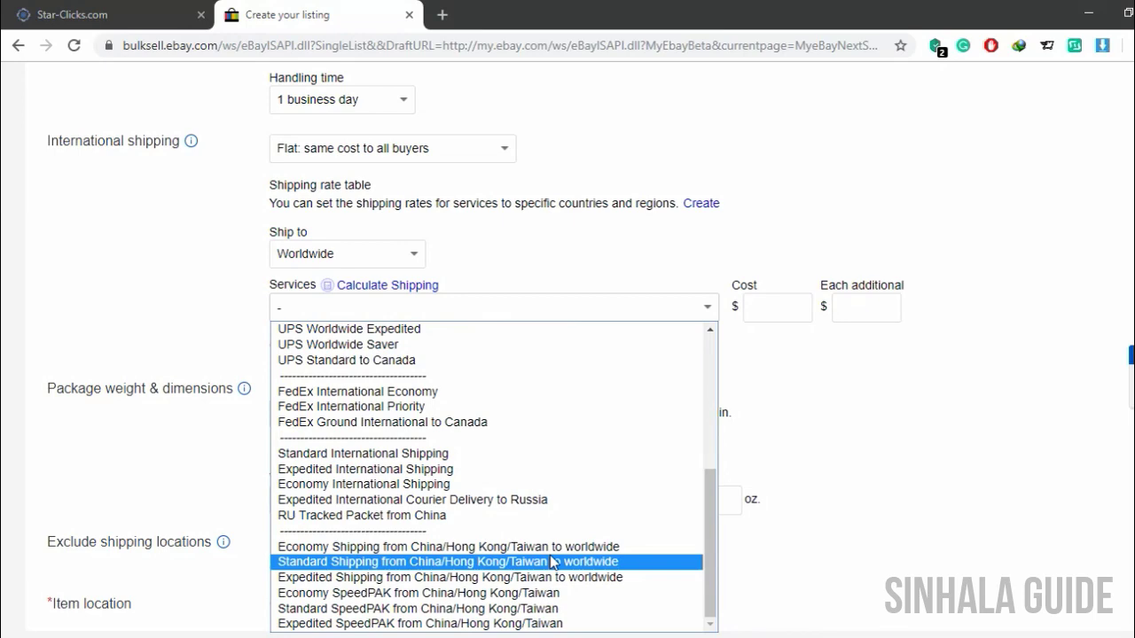
left_click(564, 578)
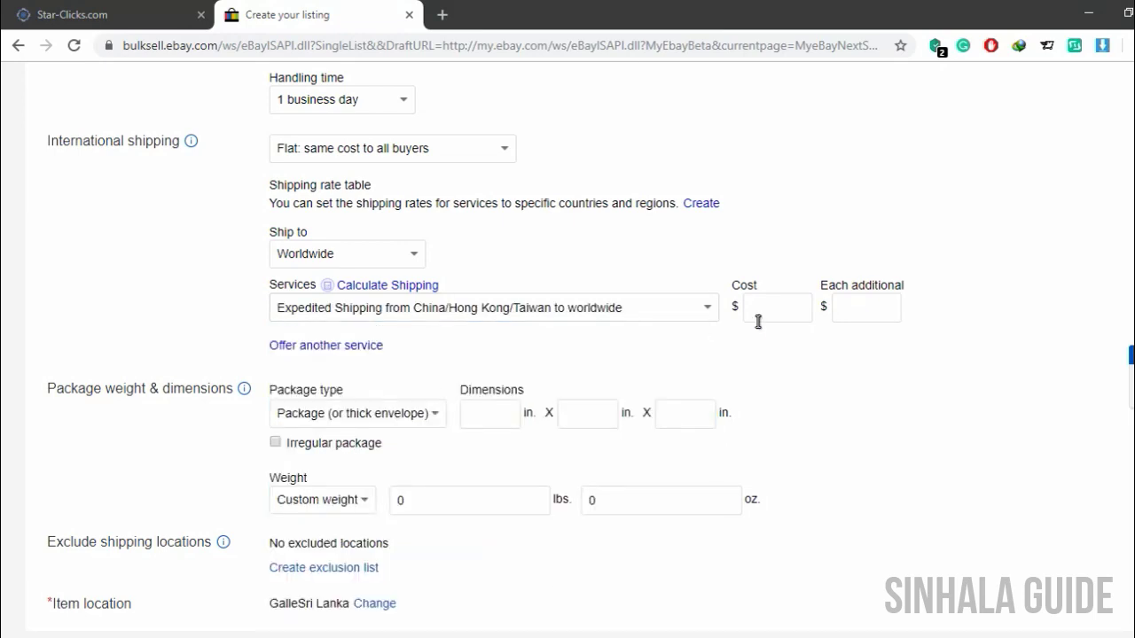
Step: Preview the listing, check its shipping, payment, item specifics and description, and close the preview
scroll(502, 367, "down", 2)
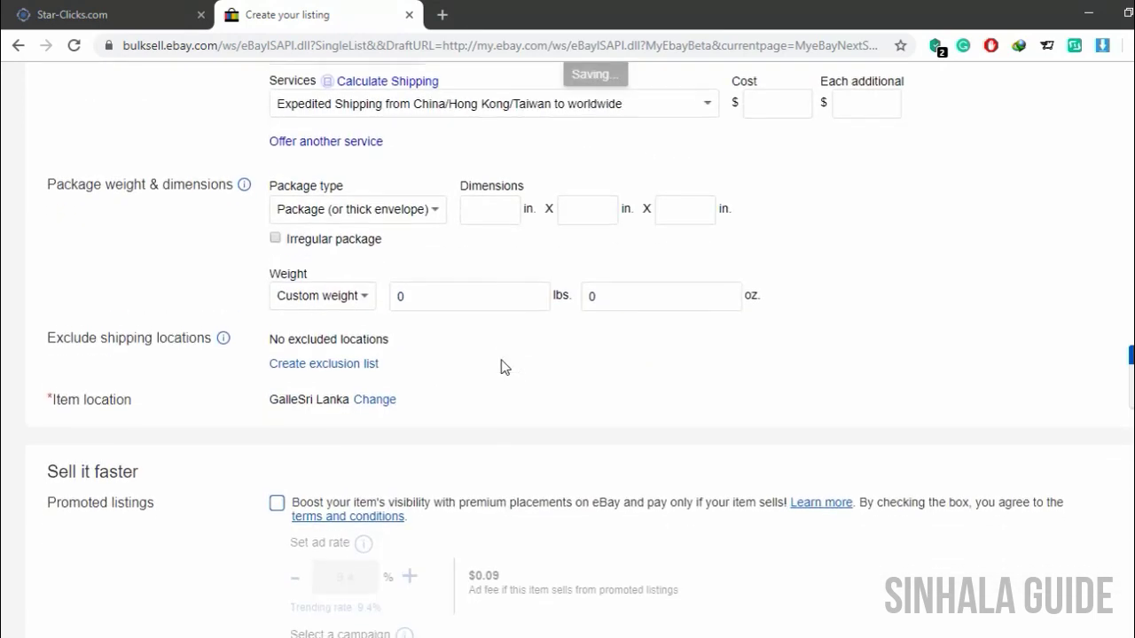
scroll(502, 367, "up", 2)
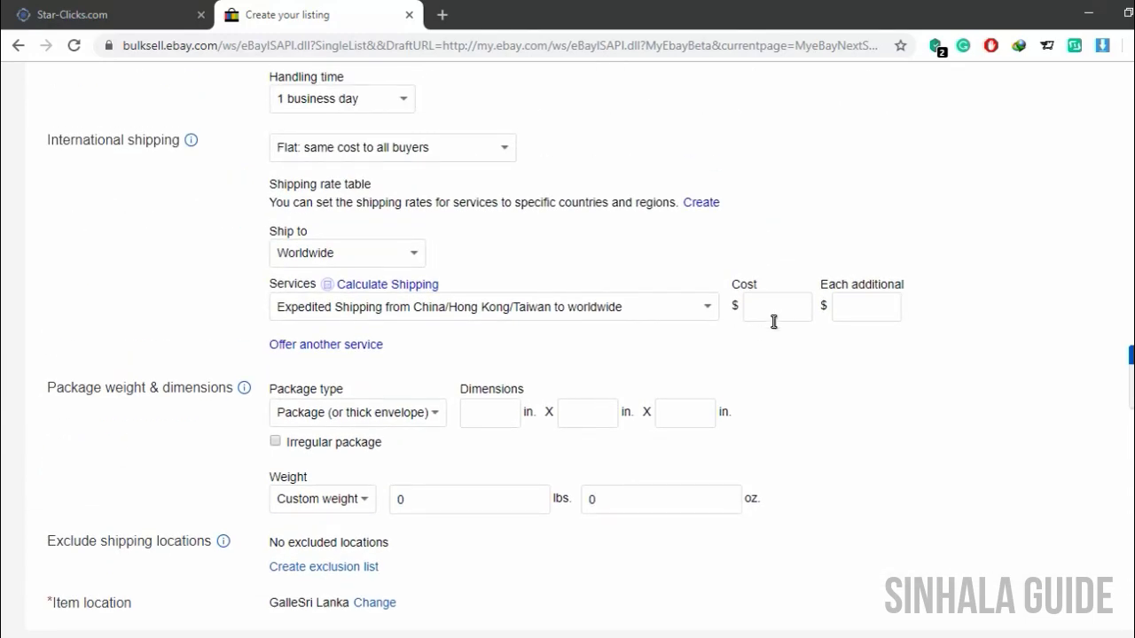
scroll(781, 470, "down", 4)
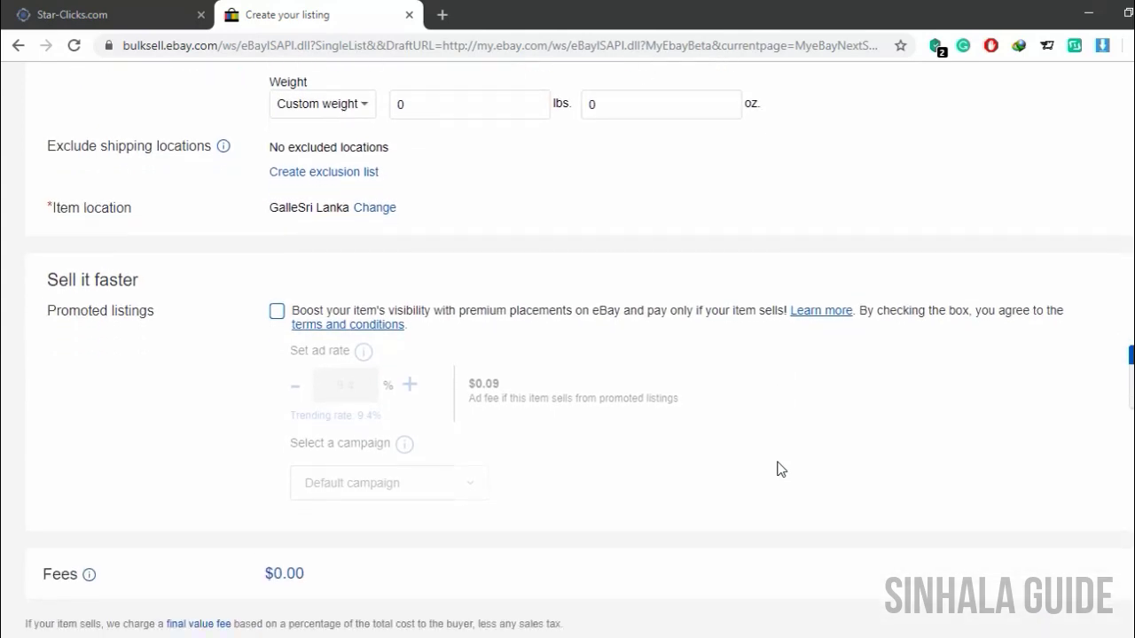
scroll(778, 468, "up", 1)
scroll(778, 468, "down", 3)
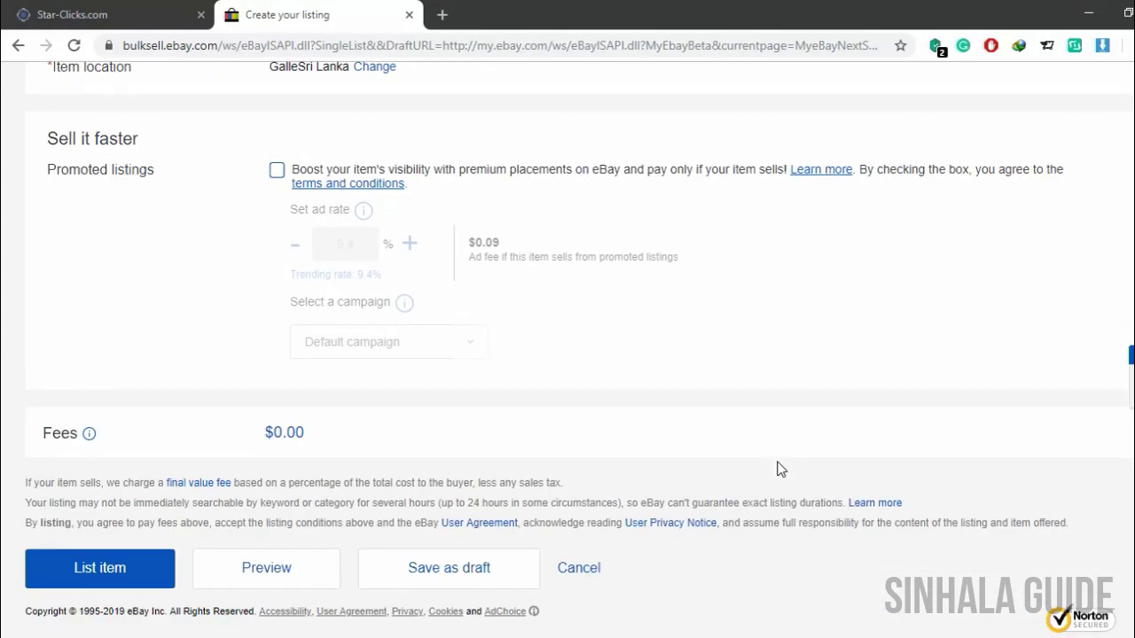
left_click(267, 568)
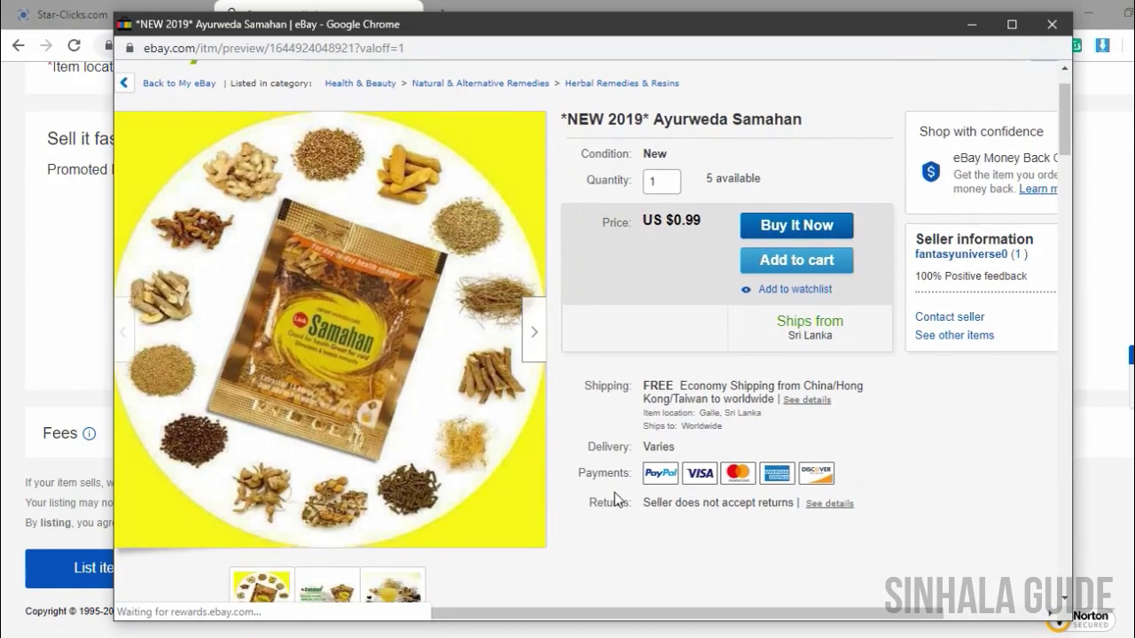
scroll(615, 492, "down", 4)
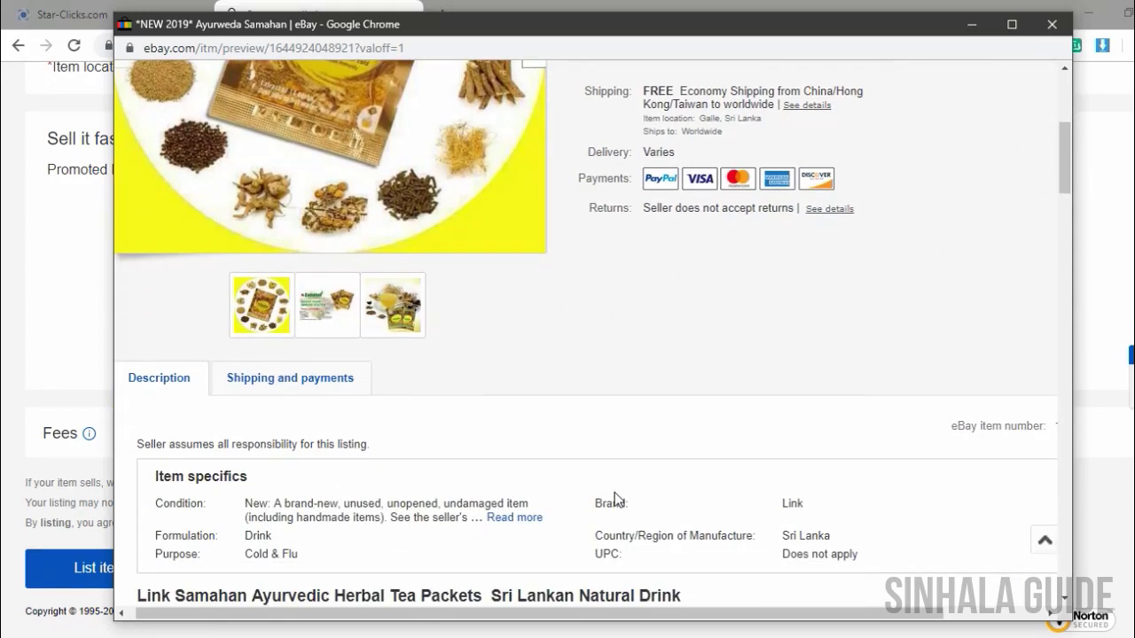
scroll(615, 499, "down", 1)
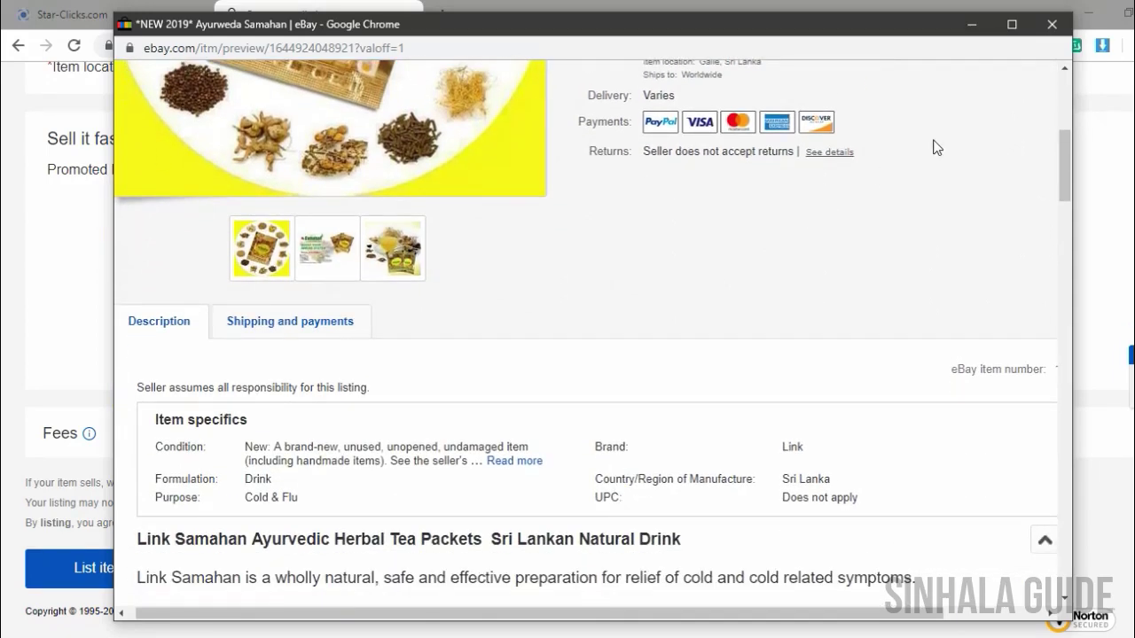
left_click(1052, 24)
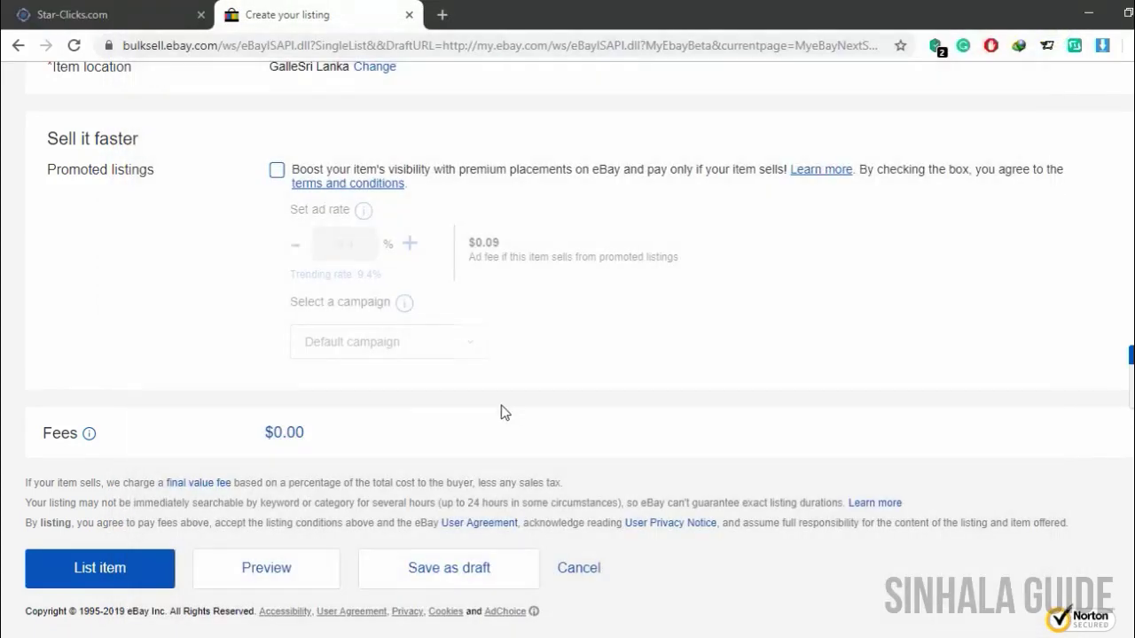
Step: Try to submit the Ayurweda Samahan listing for publication
left_click(113, 575)
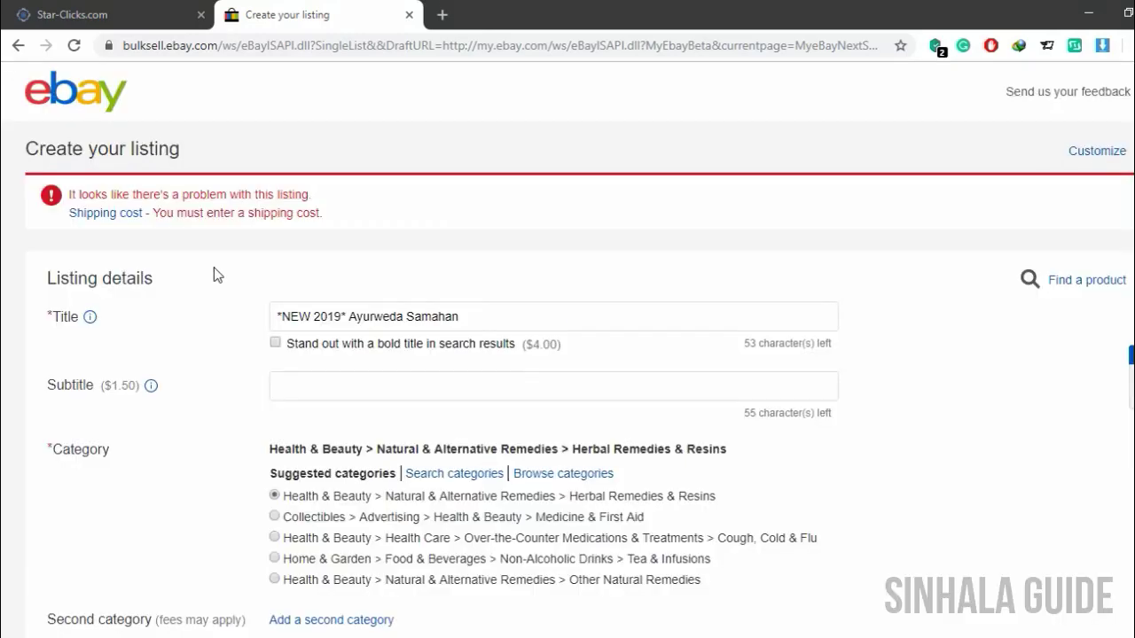
Step: Set the international Expedited Shipping cost to $0 and the cost for each additional item to $0
scroll(286, 427, "down", 15)
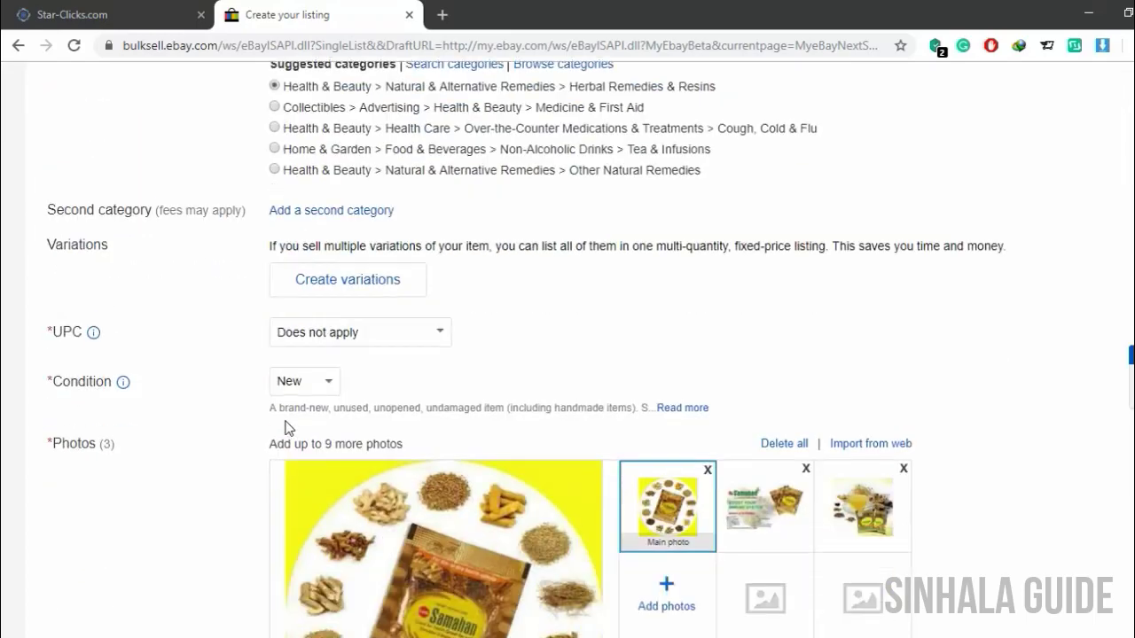
scroll(285, 427, "down", 20)
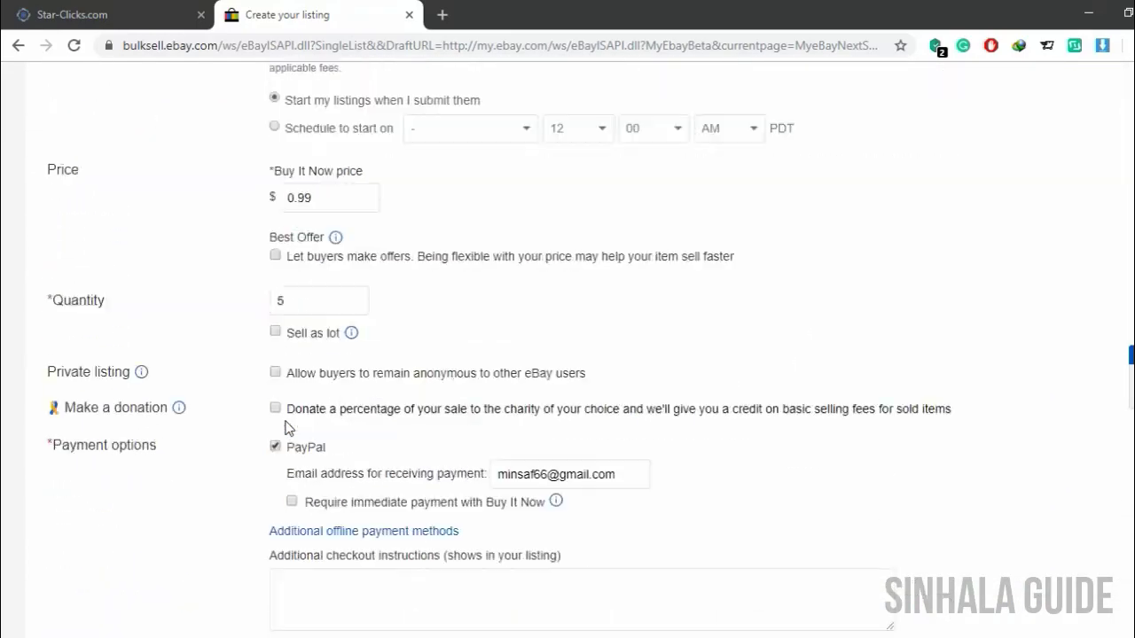
scroll(285, 427, "down", 6)
scroll(286, 427, "up", 4)
scroll(286, 427, "up", 2)
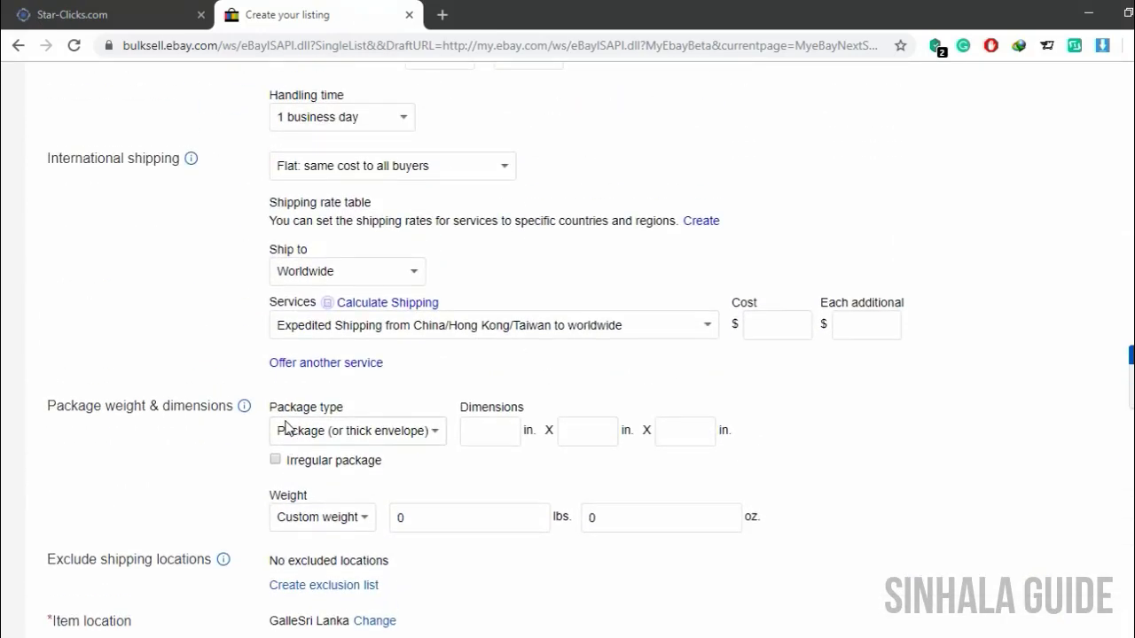
scroll(615, 232, "up", 3)
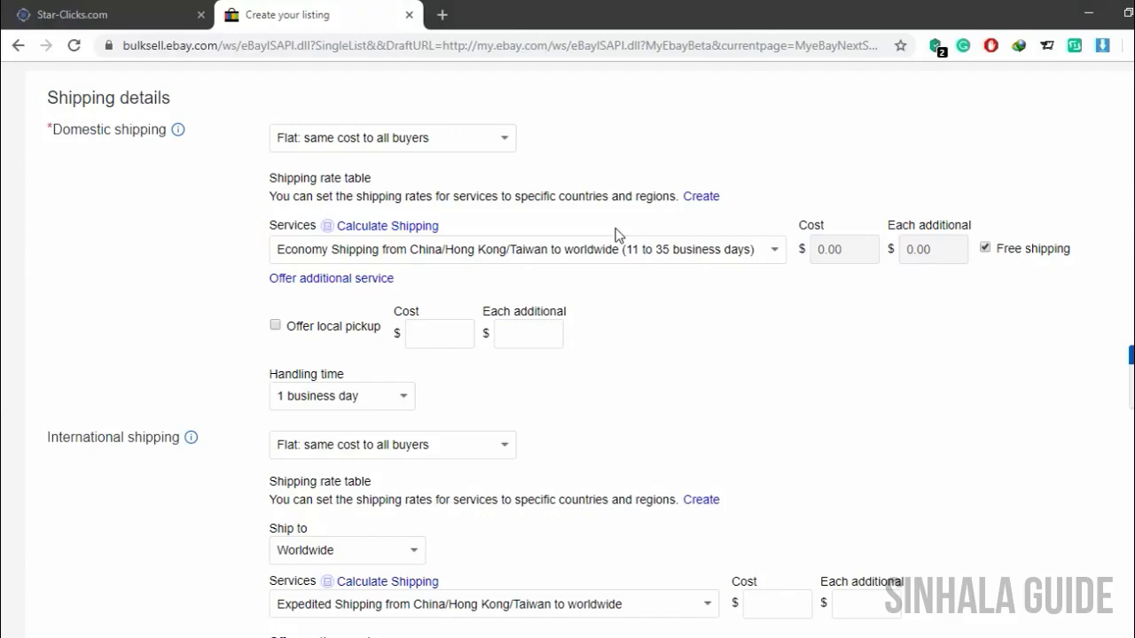
scroll(362, 312, "up", 2)
scroll(357, 310, "down", 5)
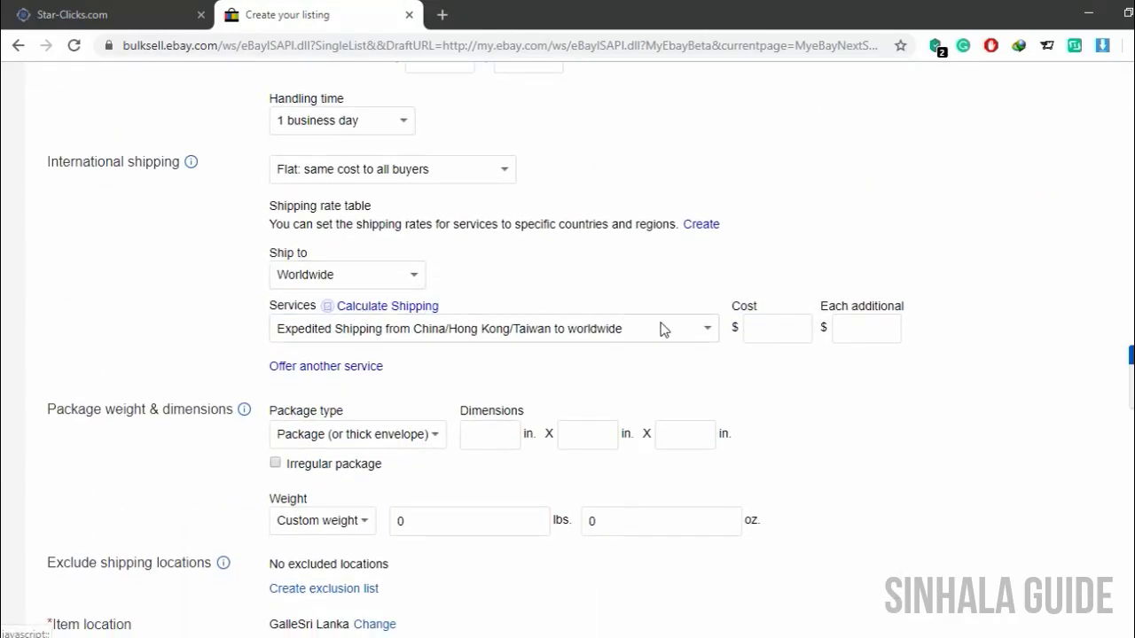
left_click(781, 323)
type("0")
left_click(890, 321)
type("0")
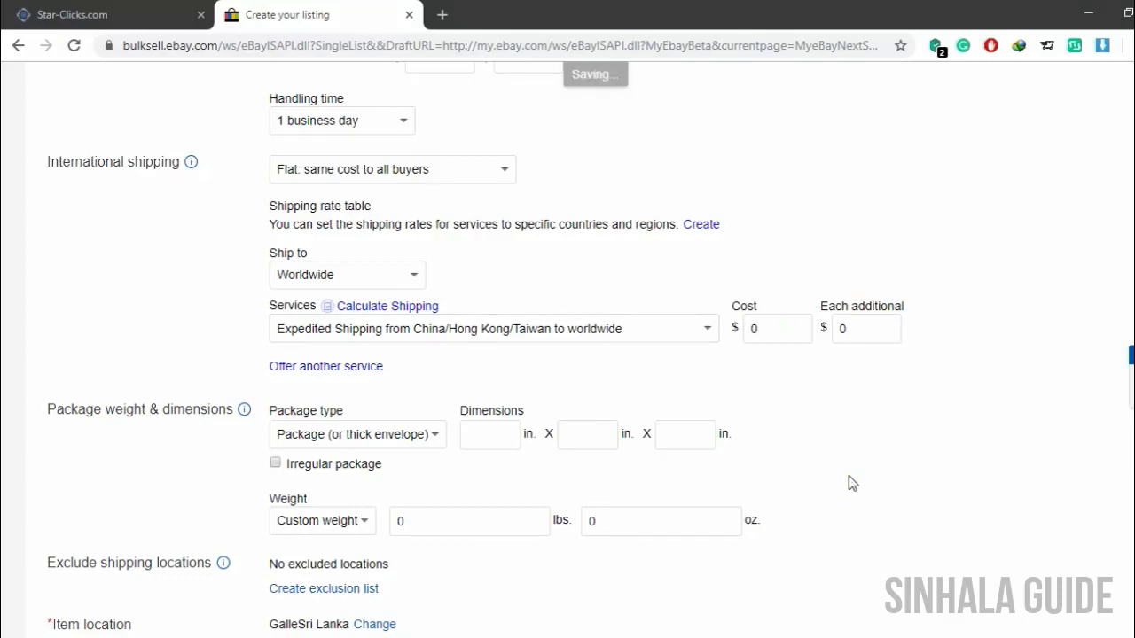
Step: Publish the completed Ayurweda Samahan listing with the item put up for sale
scroll(719, 435, "up", 15)
scroll(719, 439, "up", 10)
scroll(720, 446, "down", 20)
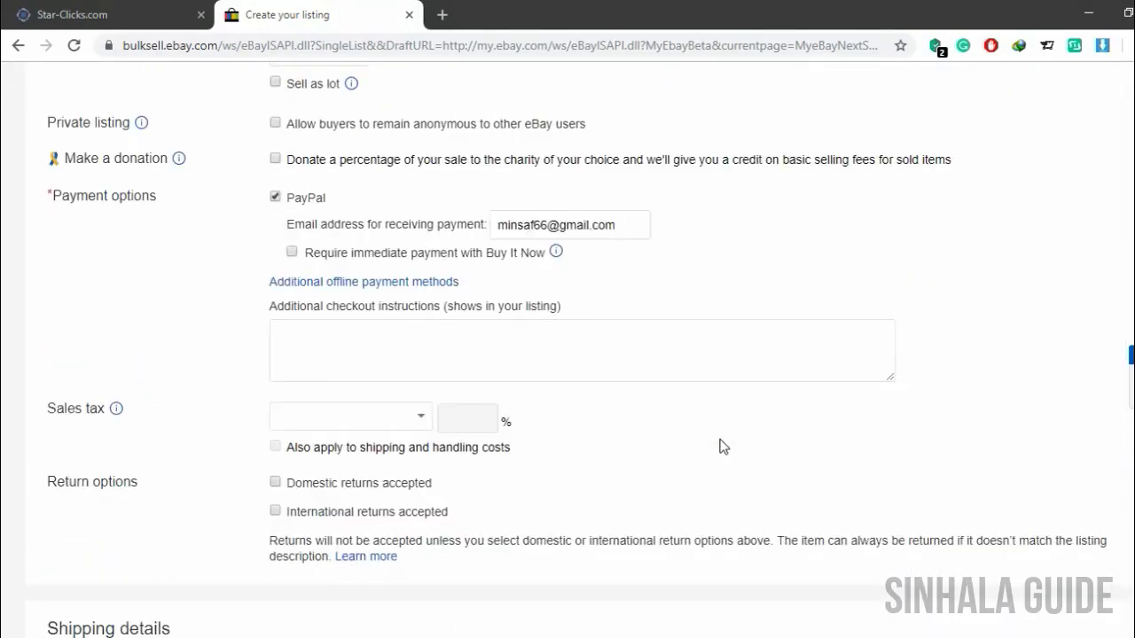
scroll(323, 432, "down", 5)
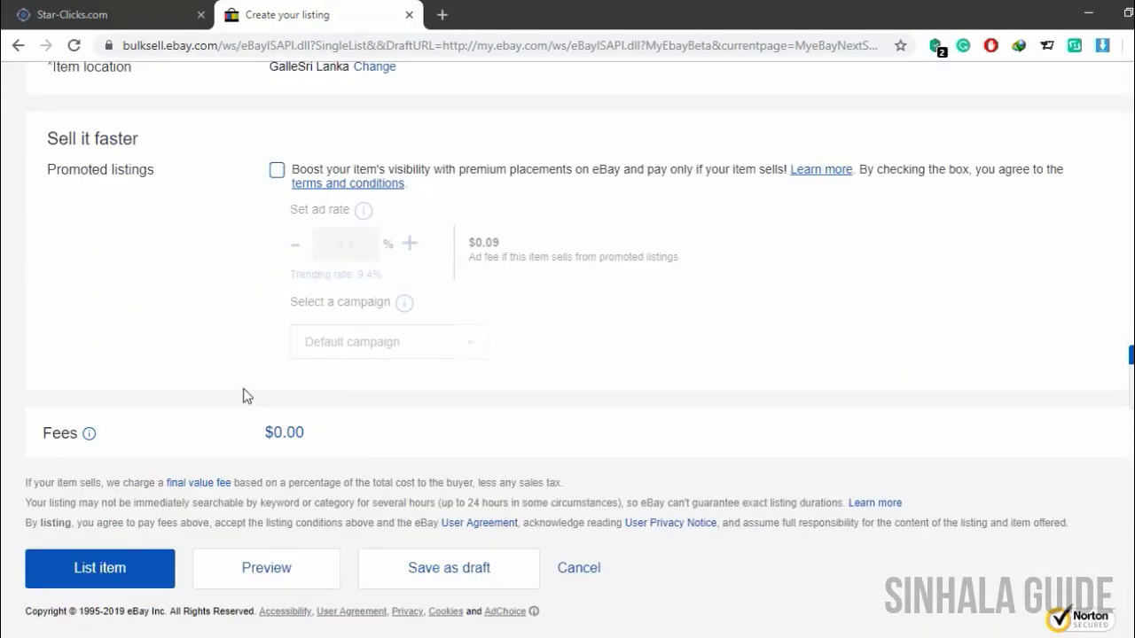
left_click(104, 557)
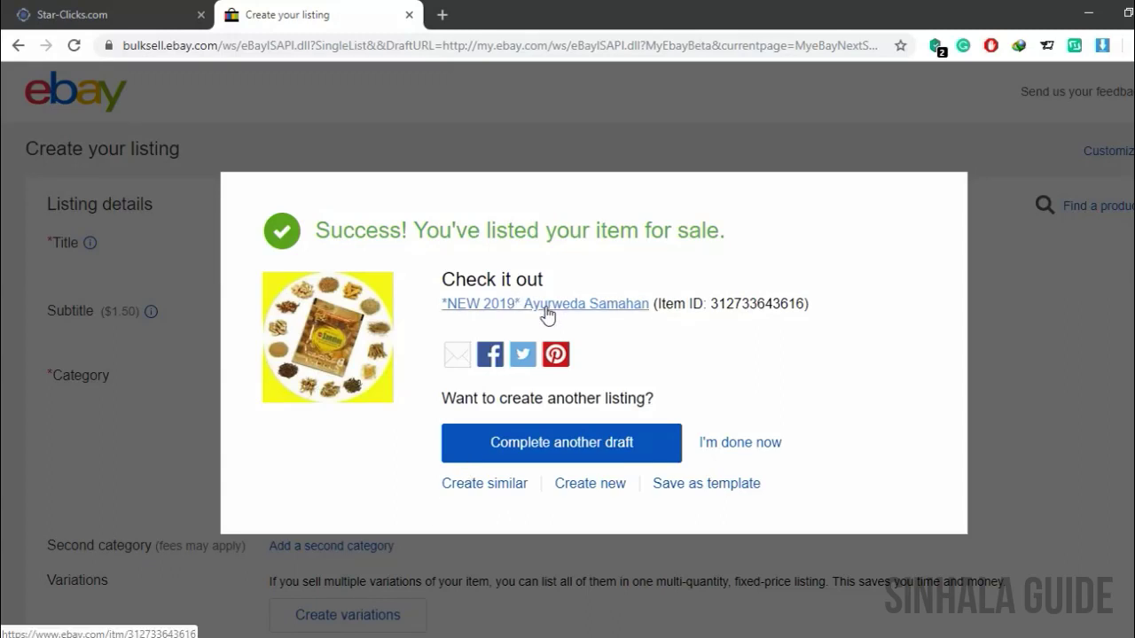
Step: Finish the listing session, dismiss the My eBay introduction notice, and review the new item among the active listings
left_click(768, 441)
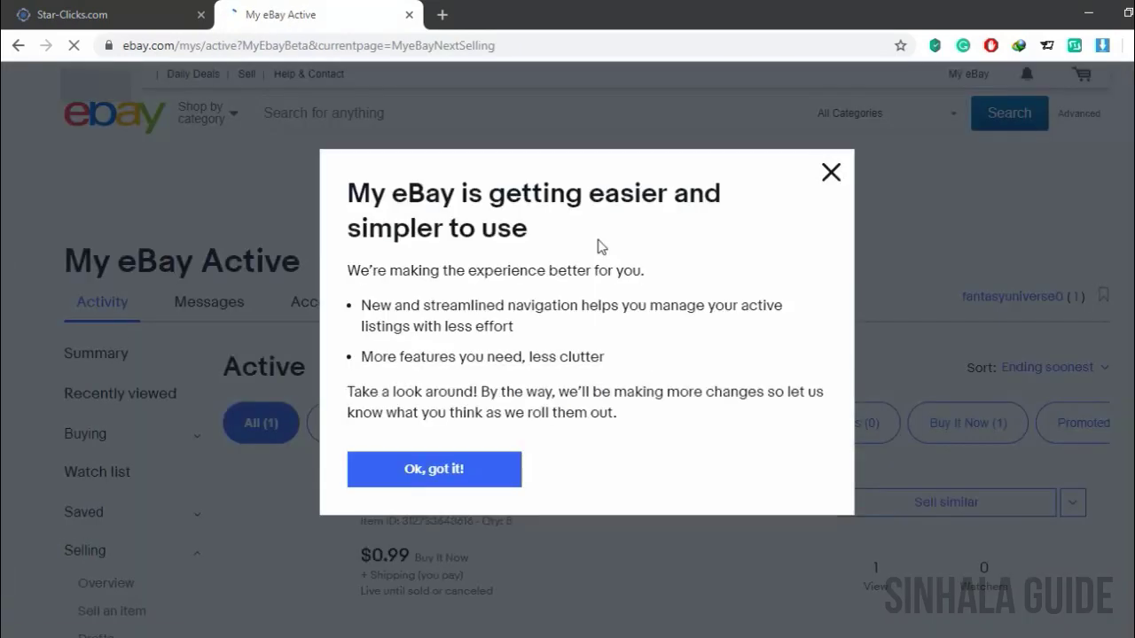
left_click(479, 457)
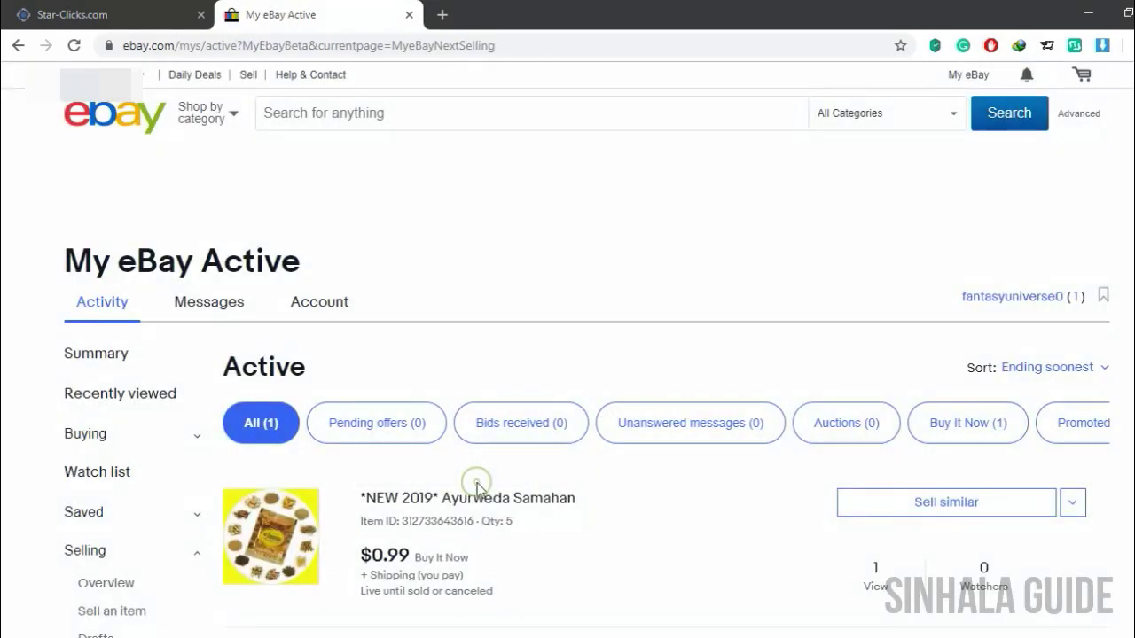
scroll(581, 511, "down", 2)
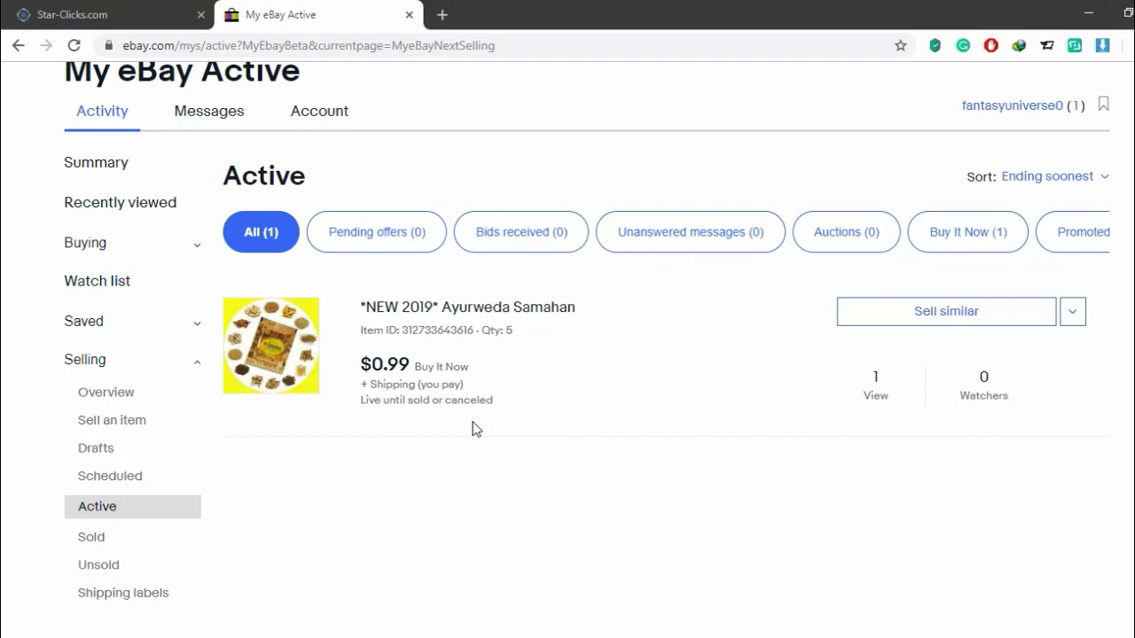
scroll(475, 429, "up", 3)
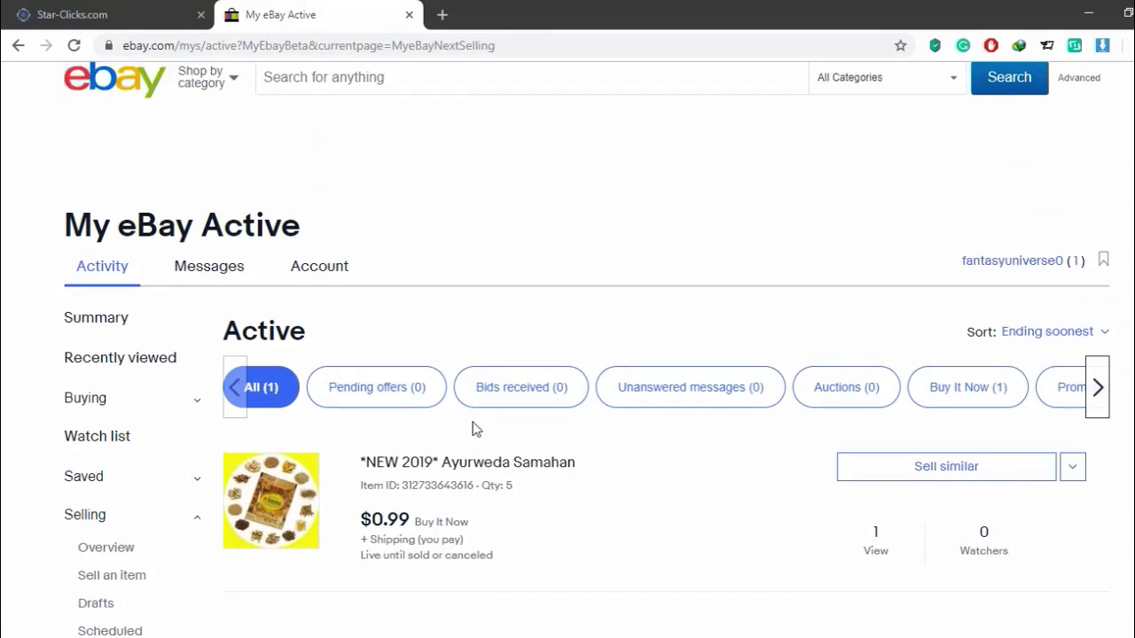
scroll(475, 429, "down", 3)
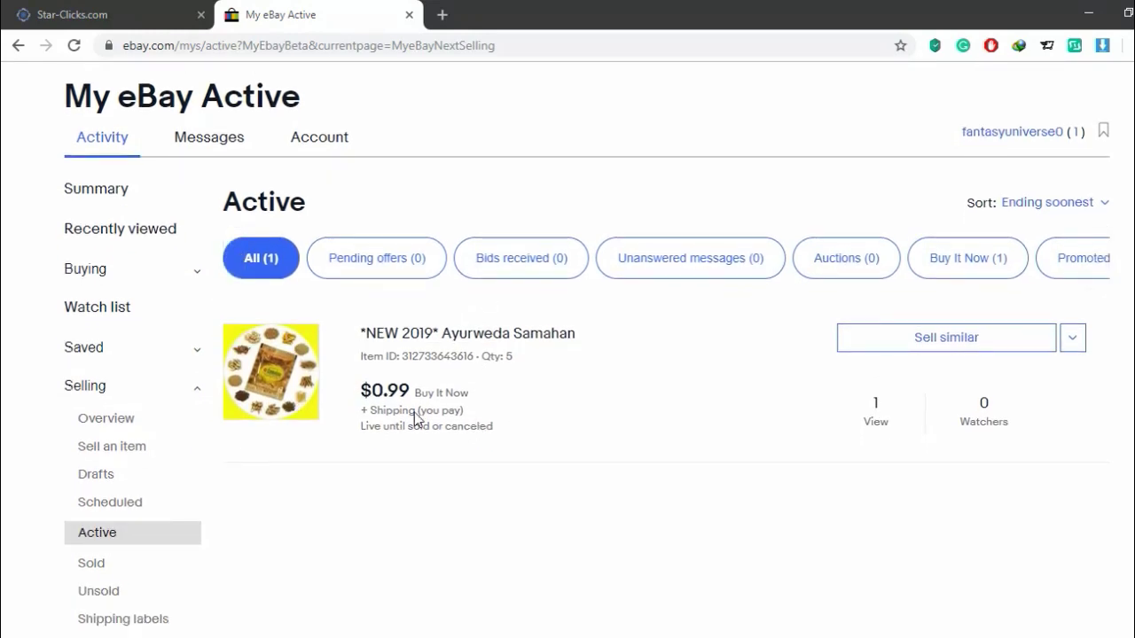